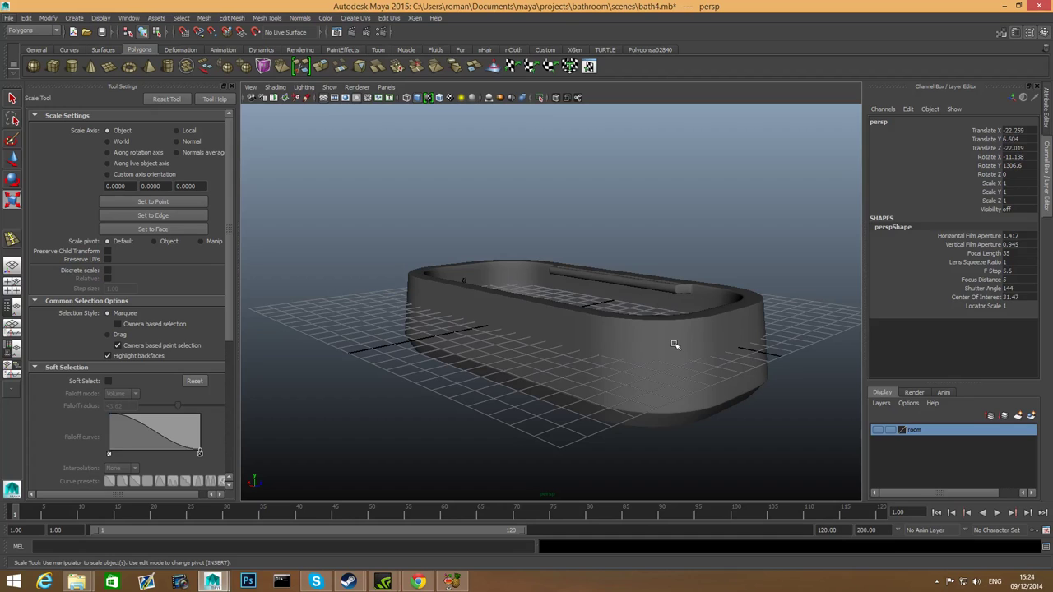
Examine the bathtub's overall shape, rim and inner rail from several sides
left_click_drag(659, 332, 730, 350, "alt")
right_click_drag(603, 310, 694, 338, "alt")
left_click_drag(695, 339, 616, 281, "alt")
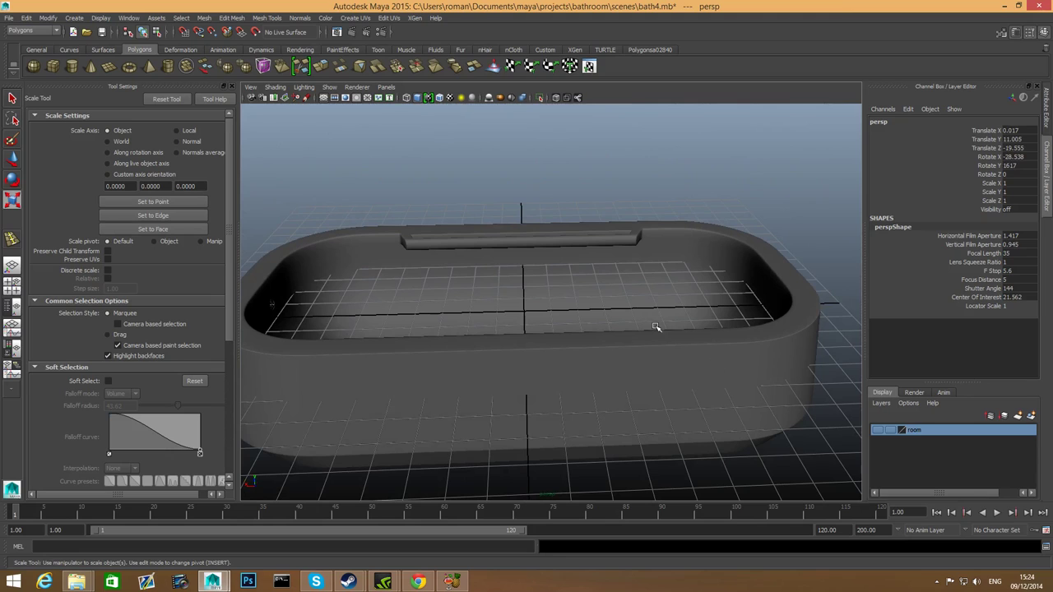
middle_click_drag(667, 335, 337, 322, "alt")
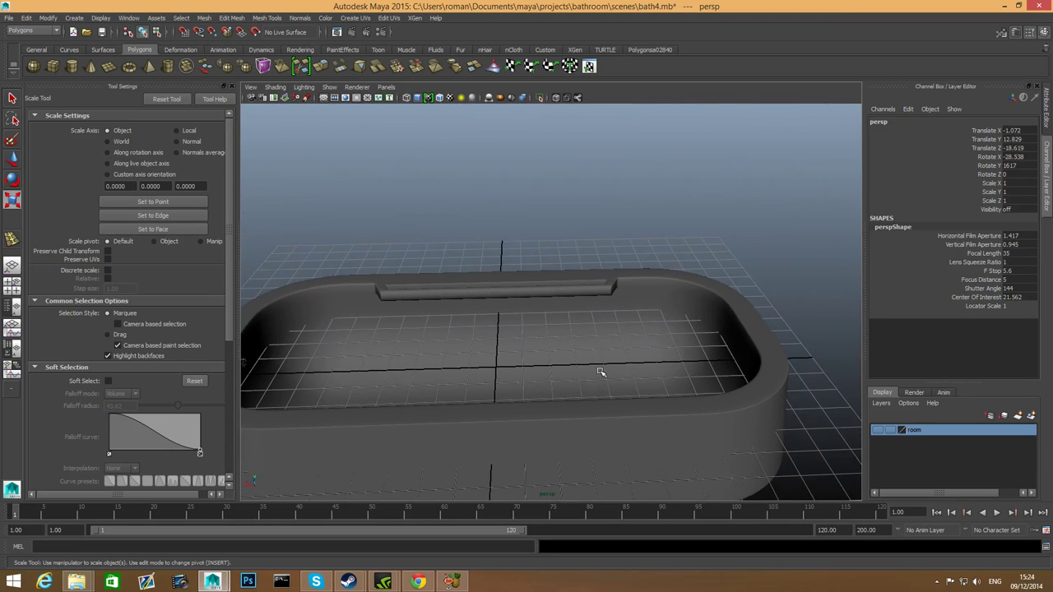
left_click_drag(601, 373, 565, 366, "alt")
scroll(625, 354, "down", 5)
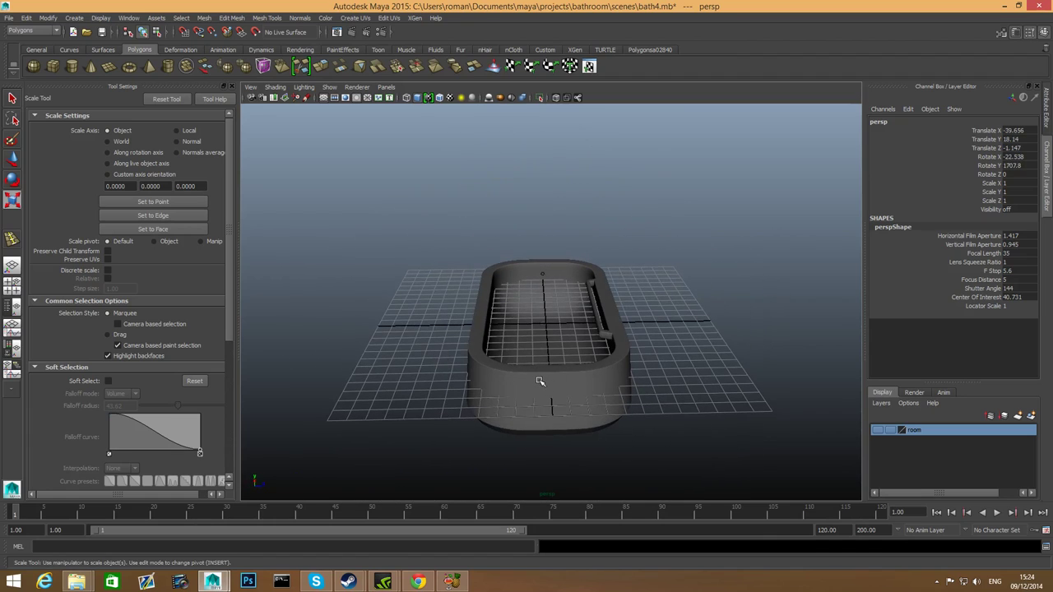
left_click_drag(533, 378, 661, 357, "alt")
right_click_drag(660, 357, 813, 350, "alt")
Select the bathtub and examine its wireframe around the inner rail and the rounded ends
left_click(748, 348)
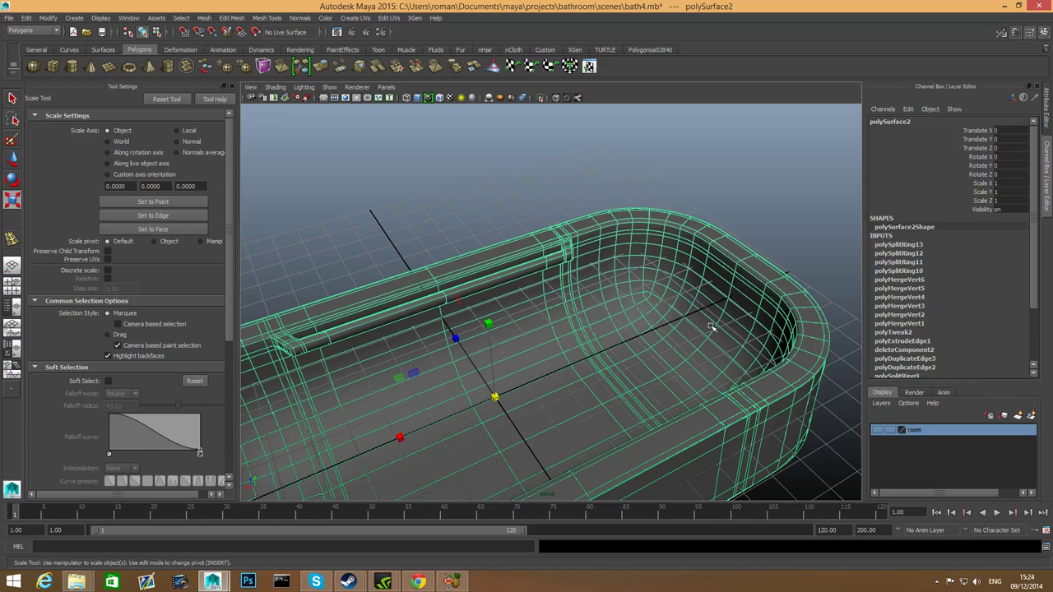
right_click_drag(730, 319, 681, 327, "alt")
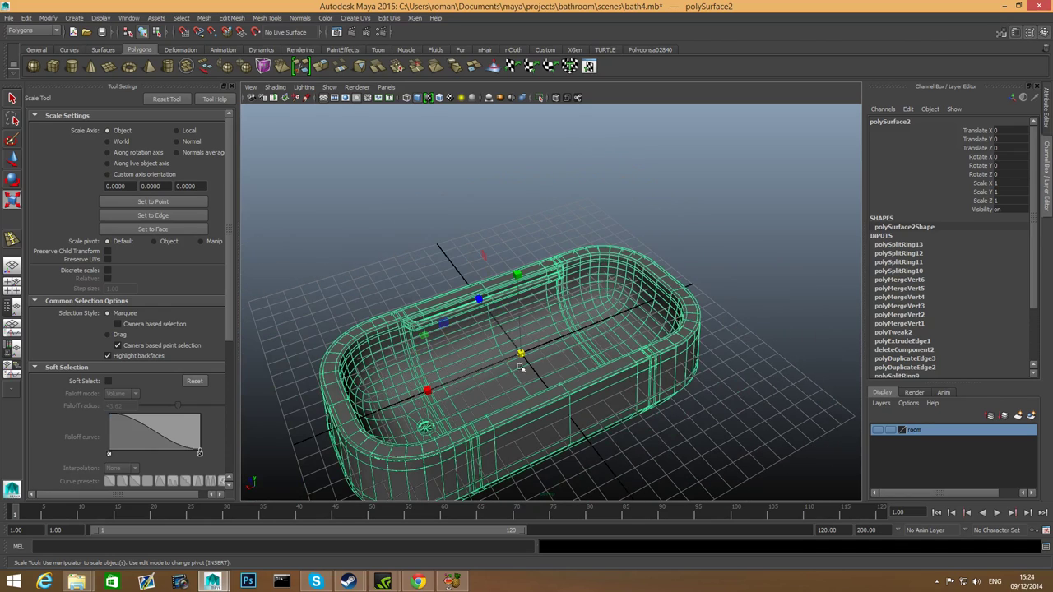
left_click_drag(520, 369, 496, 351, "alt")
right_click_drag(496, 351, 733, 425, "alt")
left_click_drag(733, 425, 659, 497, "alt")
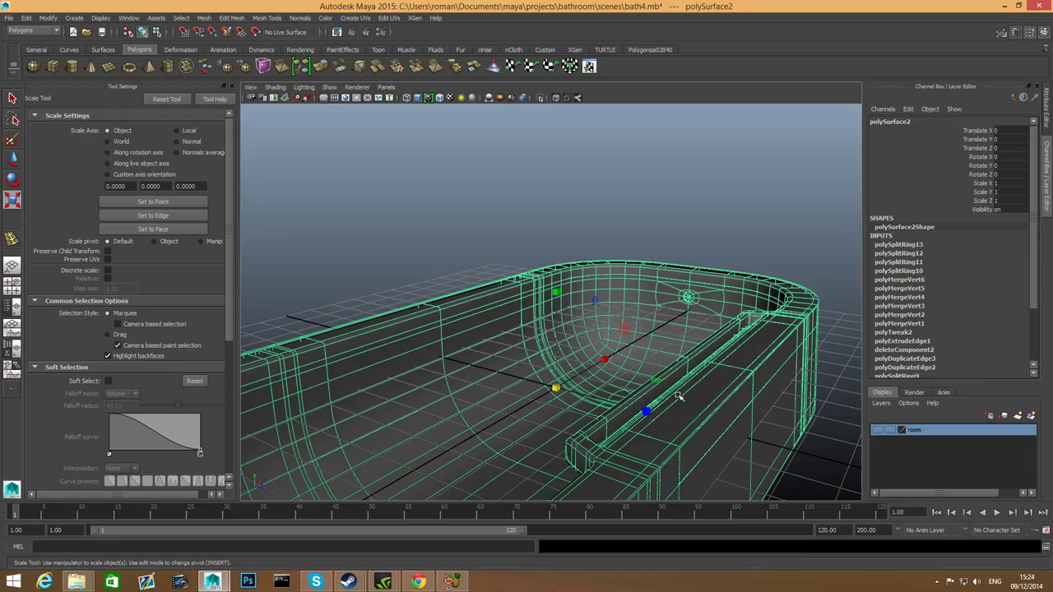
middle_click_drag(680, 336, 542, 398, "alt")
scroll(574, 388, "down", 3)
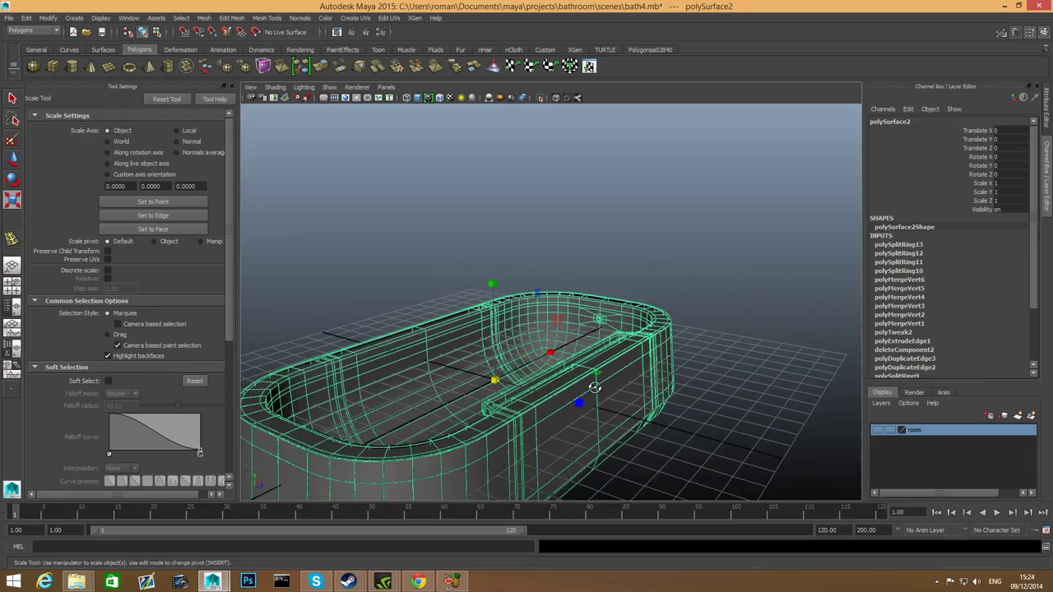
left_click_drag(595, 387, 454, 378, "alt")
scroll(567, 401, "up", 4)
left_click_drag(616, 406, 437, 435, "alt")
middle_click_drag(575, 429, 533, 322, "alt")
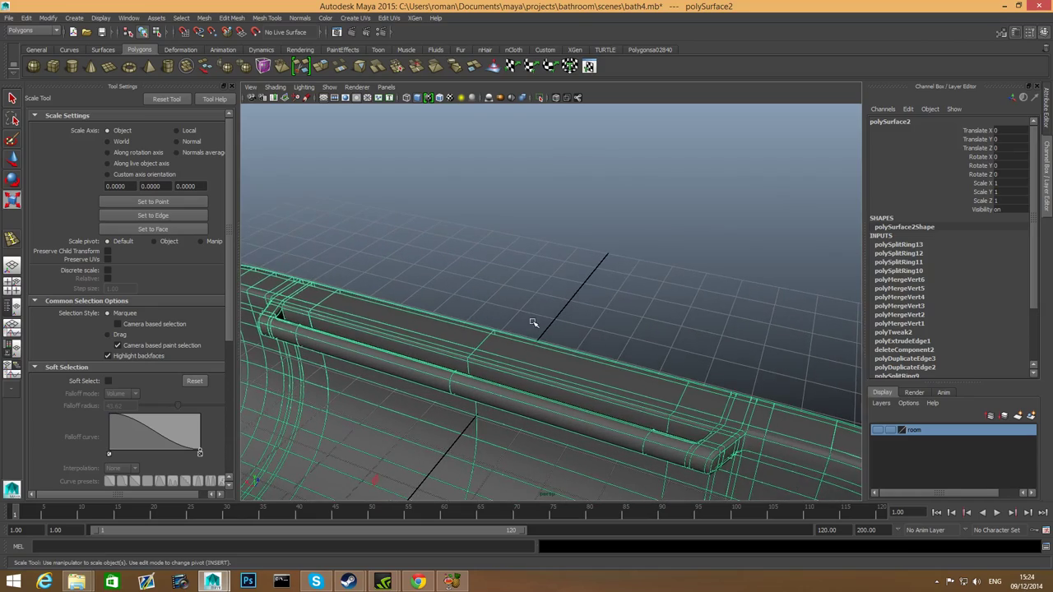
scroll(567, 353, "down", 3)
middle_click_drag(625, 399, 531, 348, "alt")
left_click_drag(531, 348, 602, 353, "alt")
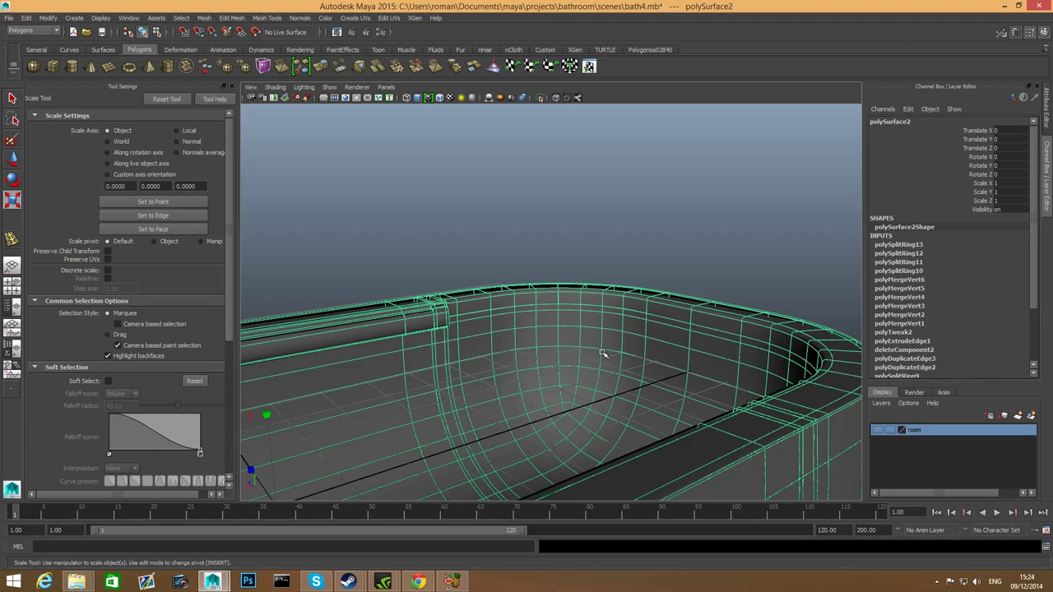
Turn off the bathtub's smooth mesh preview and examine the inner wall faces around its rounded end
key("1")
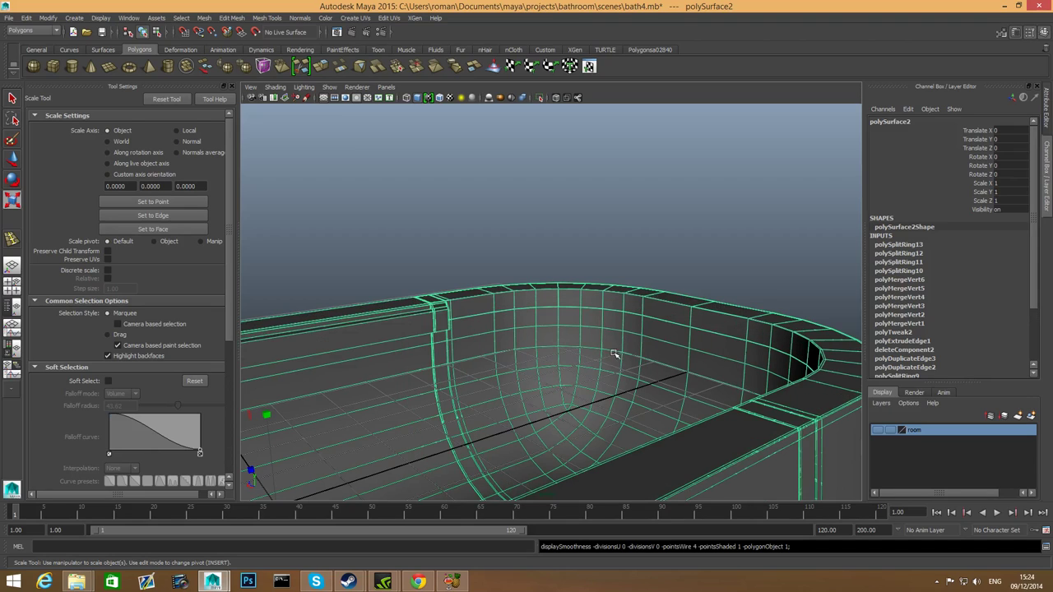
scroll(627, 359, "up", 3)
scroll(716, 346, "down", 1)
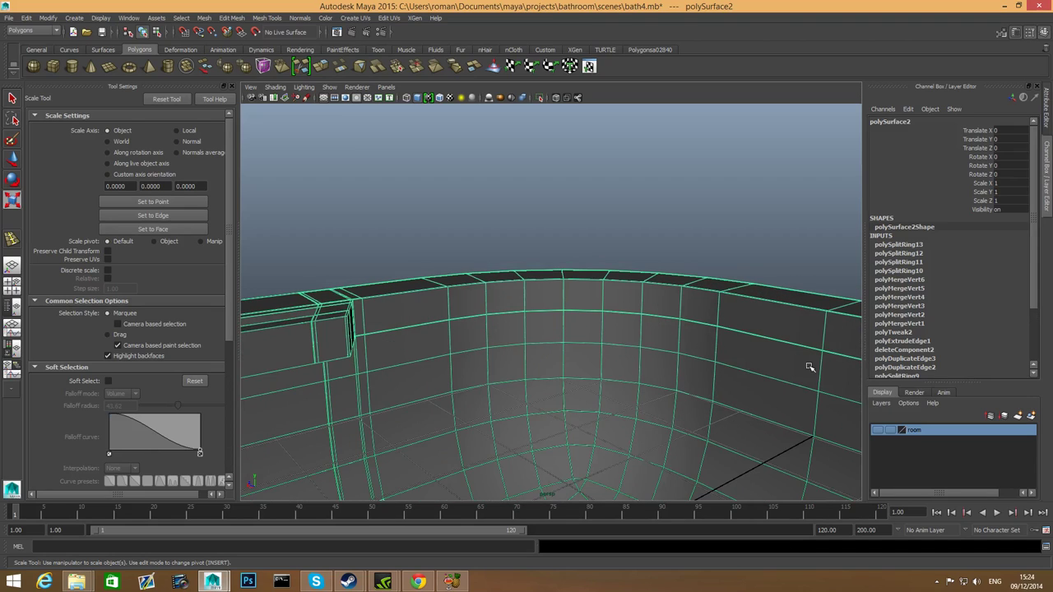
left_click_drag(654, 345, 603, 341, "alt")
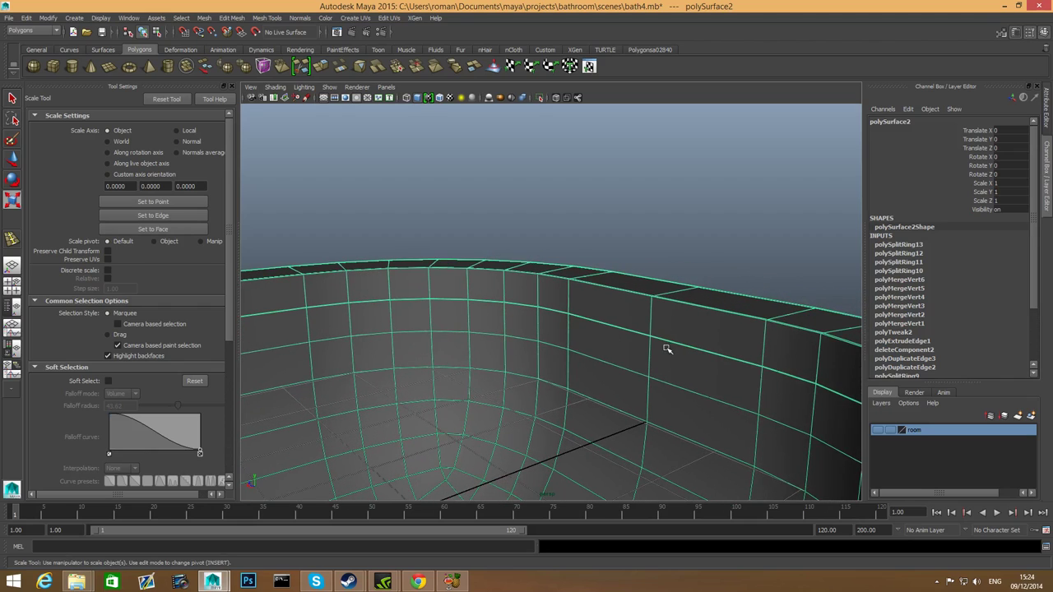
left_click_drag(671, 356, 609, 350, "alt")
scroll(613, 353, "up", 8)
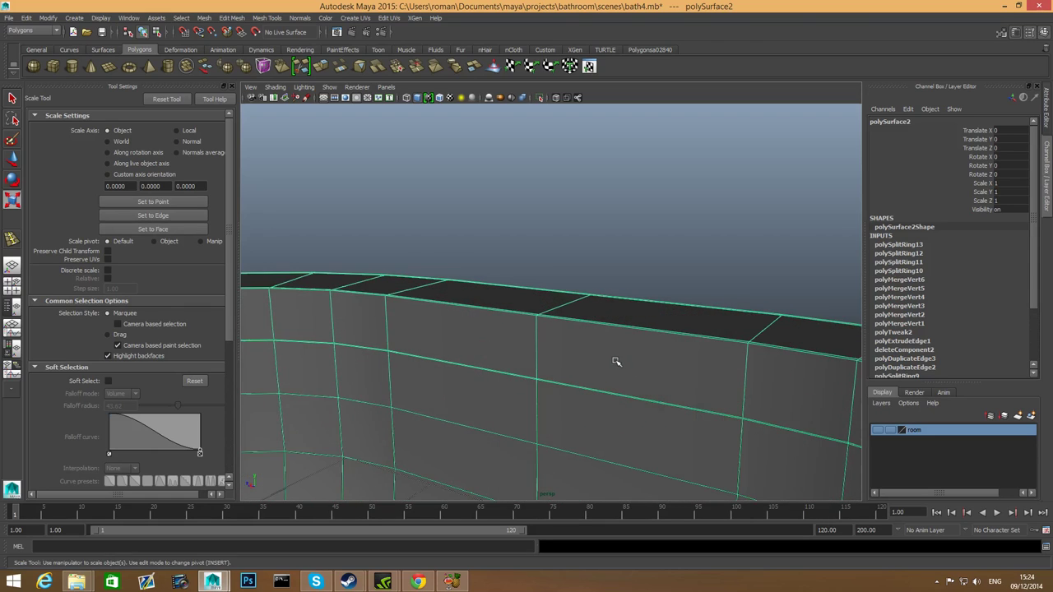
scroll(621, 364, "down", 3)
right_click_drag(623, 365, 475, 396, "alt")
right_click_drag(557, 397, 536, 386, "alt")
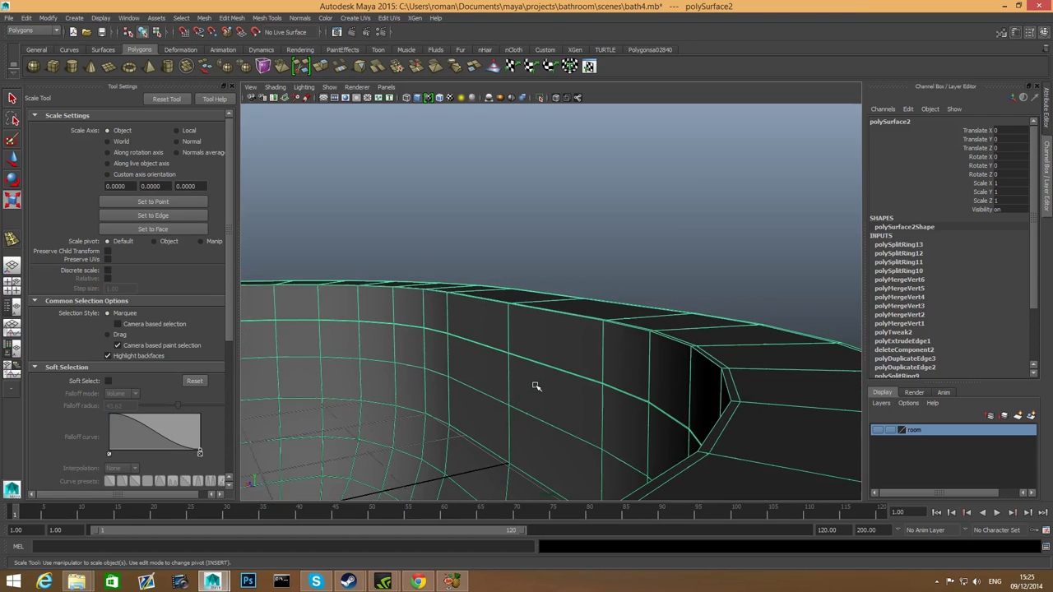
scroll(535, 386, "up", 2)
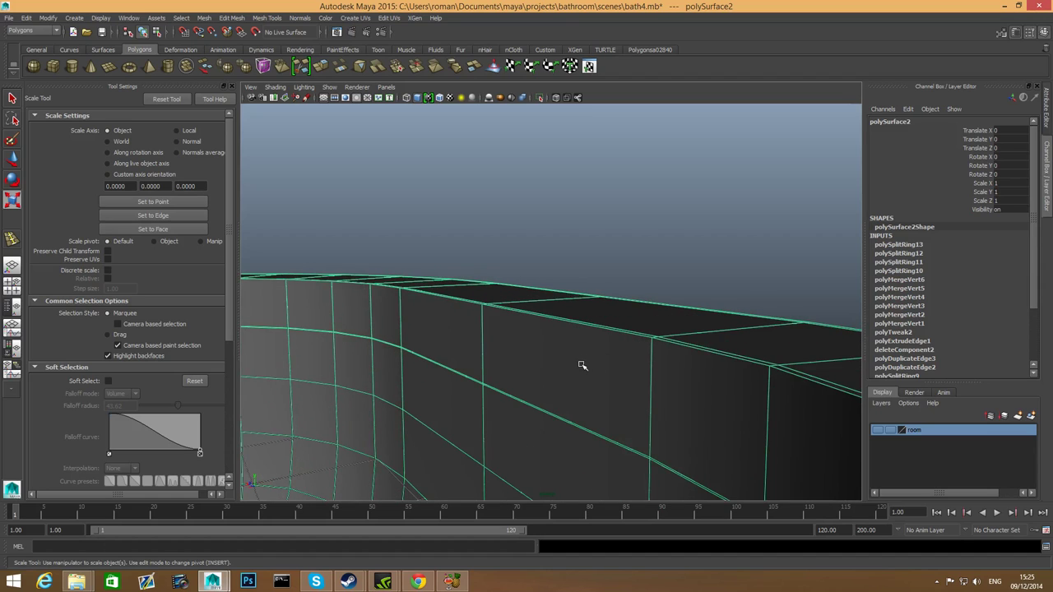
left_click_drag(581, 365, 408, 306, "alt")
scroll(370, 273, "down", 2)
Preview the bathtub smoothed, and return it to the unsmoothed display
key("1")
key("3")
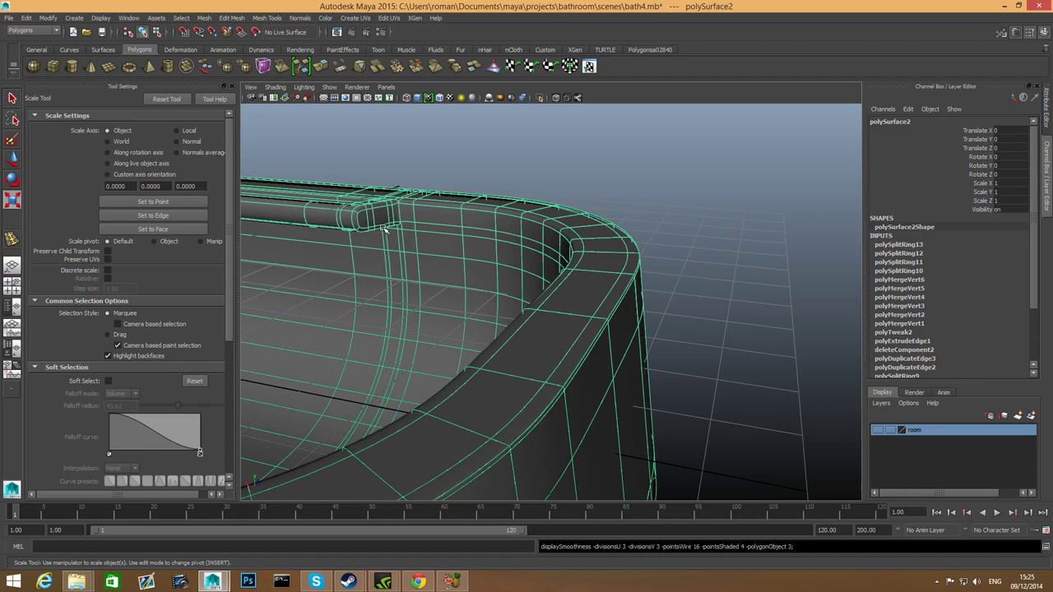
key("1")
Select the two adjacent faces just below the rim on the inner wall at the bathtub's rounded end
left_click_drag(500, 299, 589, 341, "alt")
scroll(589, 341, "up", 2)
right_click_drag(589, 340, 661, 365, "alt")
right_click_drag(634, 331, 634, 368)
left_click(634, 369)
left_click(538, 352, "shift")
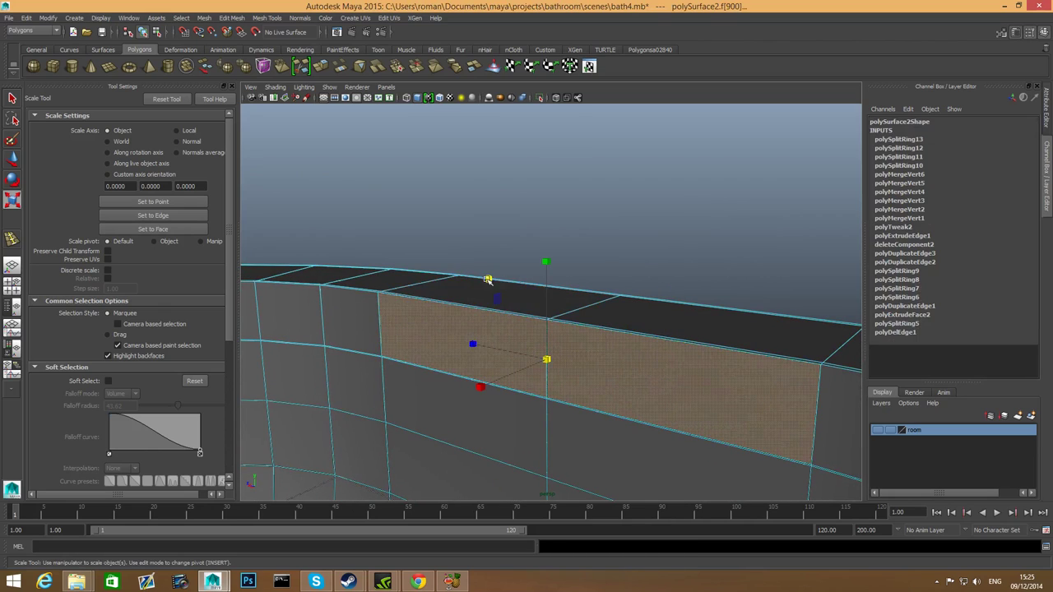
left_click_drag(611, 354, 565, 341, "alt")
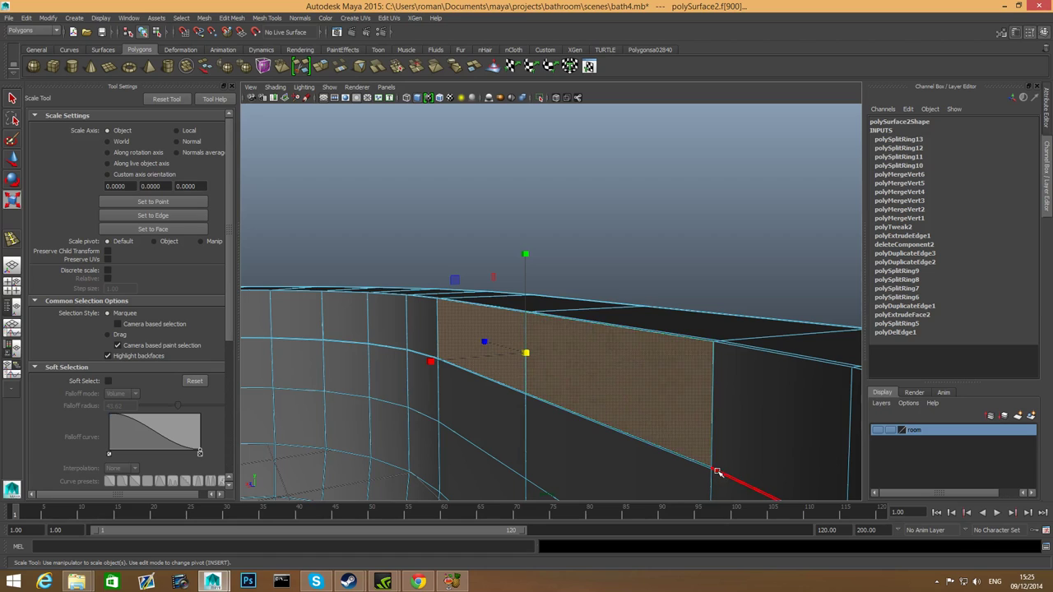
right_click_drag(700, 444, 666, 433, "alt")
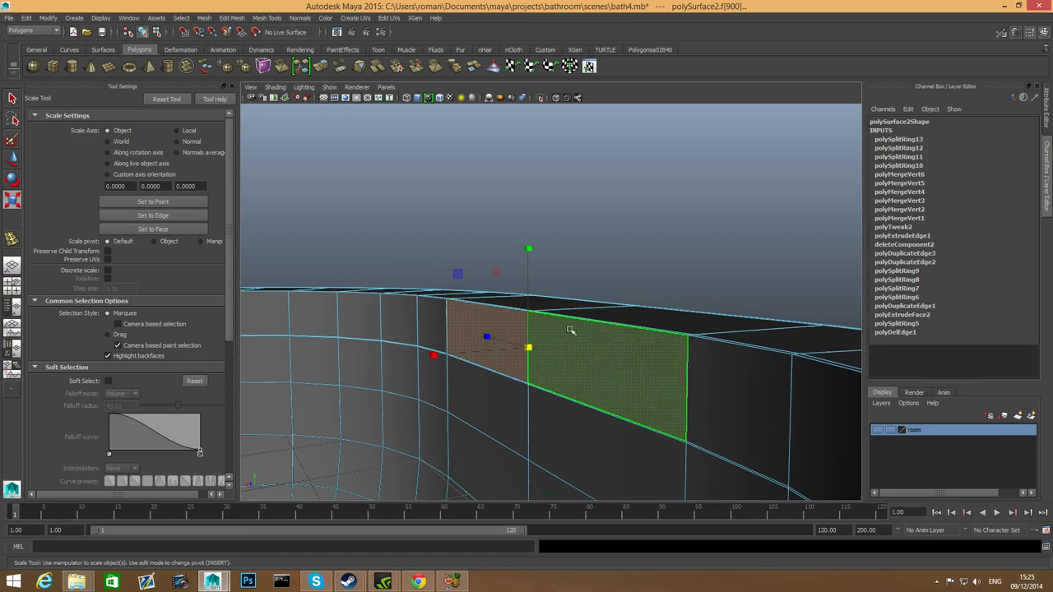
left_click_drag(575, 336, 530, 275, "alt")
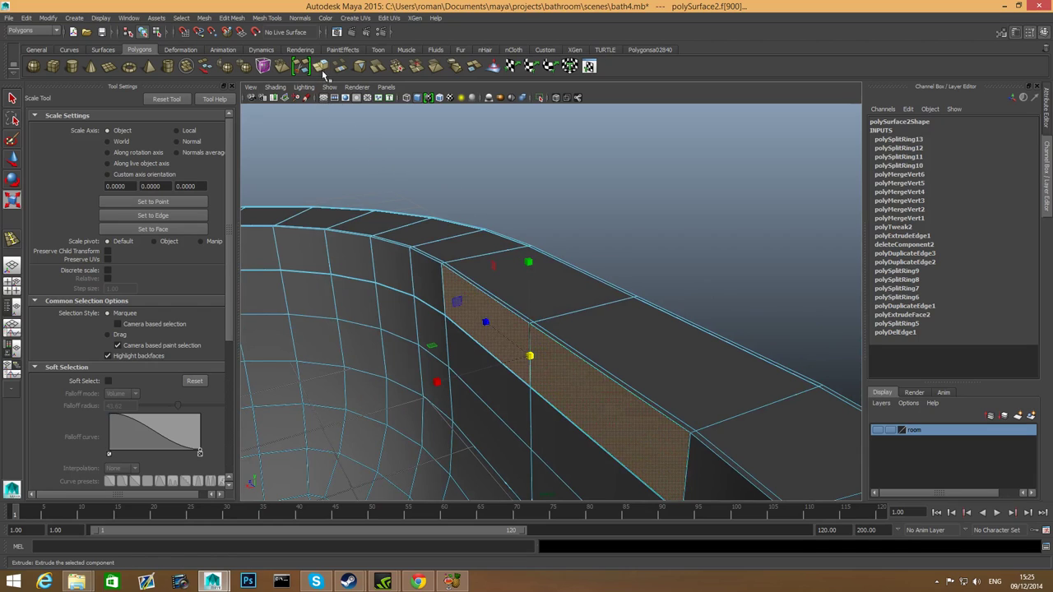
Extrude the two selected wall faces about 0.678 into the tub and narrow the extruded end
left_click(322, 67)
right_click_drag(539, 284, 484, 327, "alt")
left_click_drag(448, 326, 412, 323)
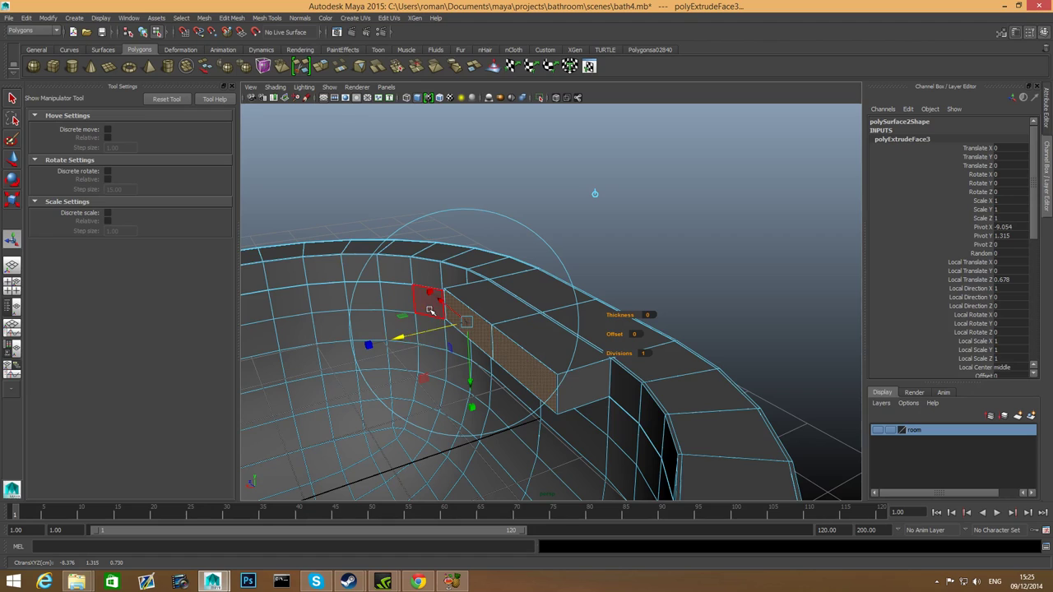
left_click_drag(434, 296, 518, 340)
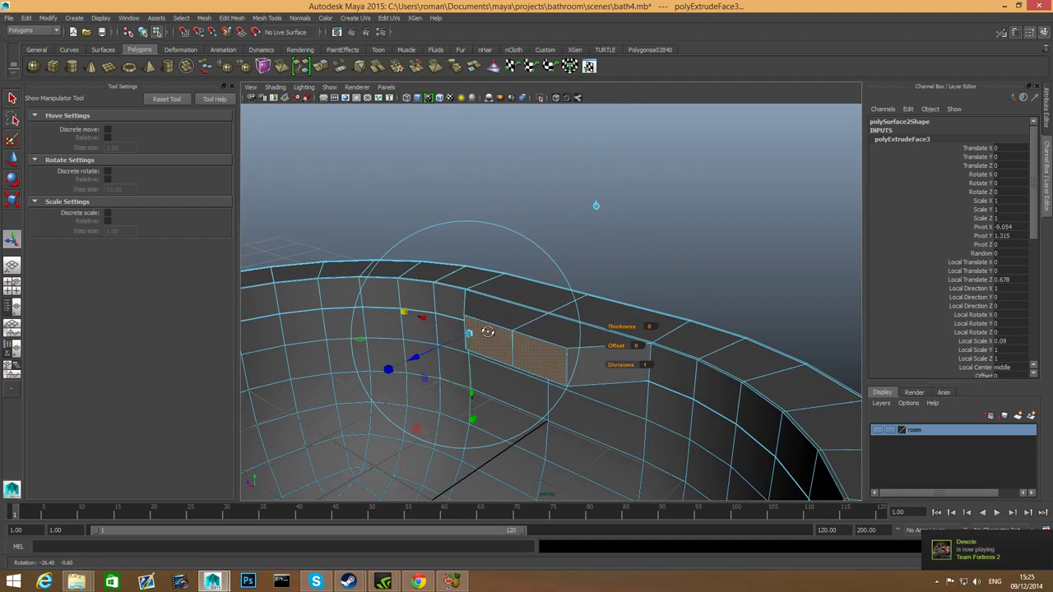
Select the four top faces covering the new ledge and the rim section beside it
left_click_drag(590, 339, 571, 348, "alt")
key("q")
left_click(584, 348)
right_click(584, 346)
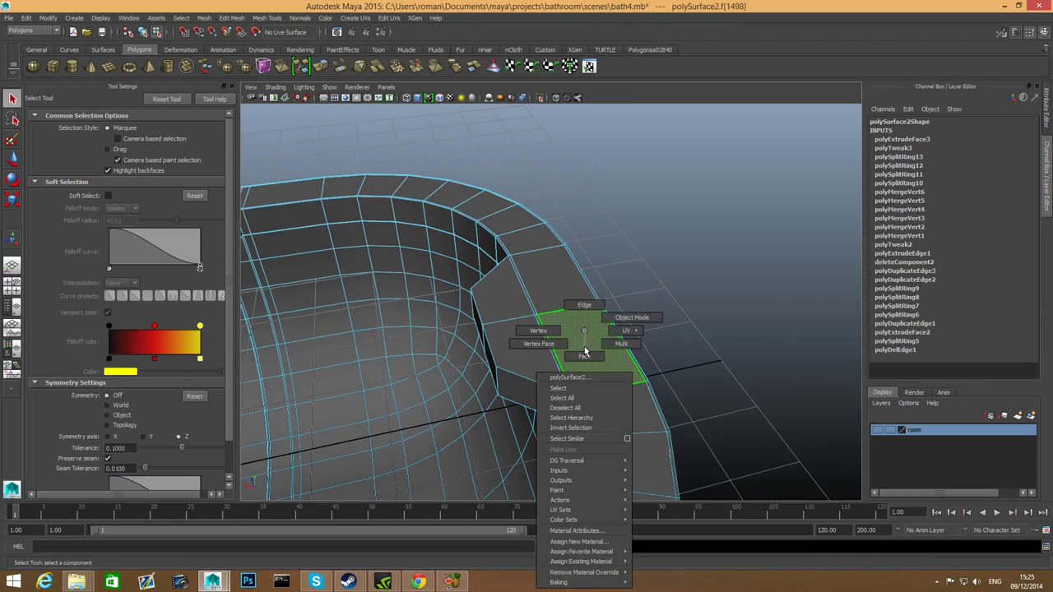
left_click(585, 354)
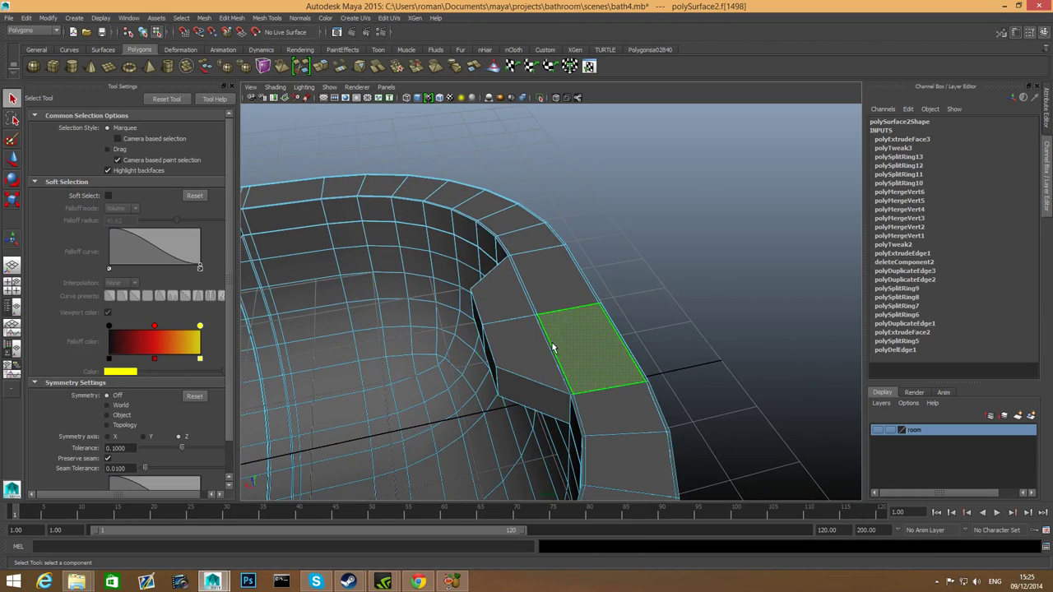
left_click_drag(555, 348, 545, 310, "alt")
left_click(543, 311, "shift")
left_click(518, 370, "shift")
left_click(481, 316, "shift")
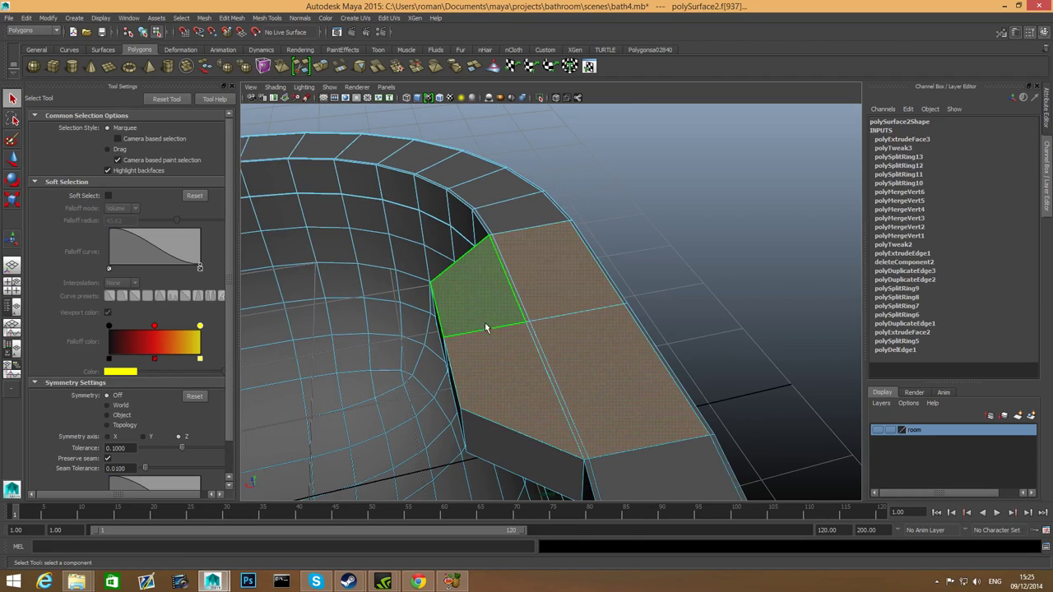
Extrude the four top faces upward about 0.177 and scale them uniformly to about 0.867
left_click_drag(486, 325, 522, 326, "alt")
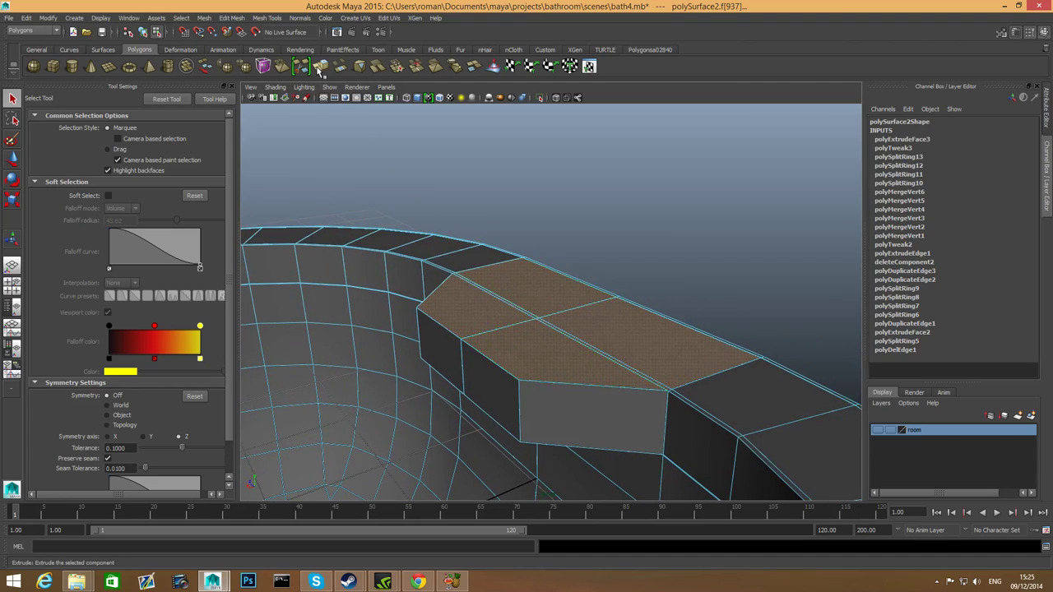
key("ctrl+e")
left_click_drag(491, 224, 489, 213)
left_click_drag(577, 279, 489, 254, "alt")
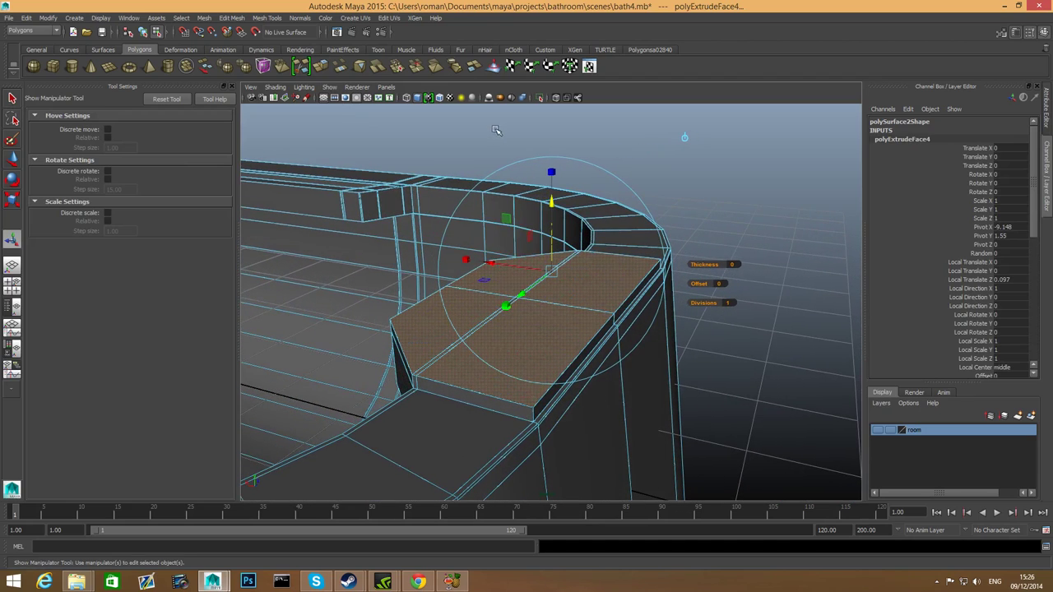
left_click_drag(551, 201, 549, 224)
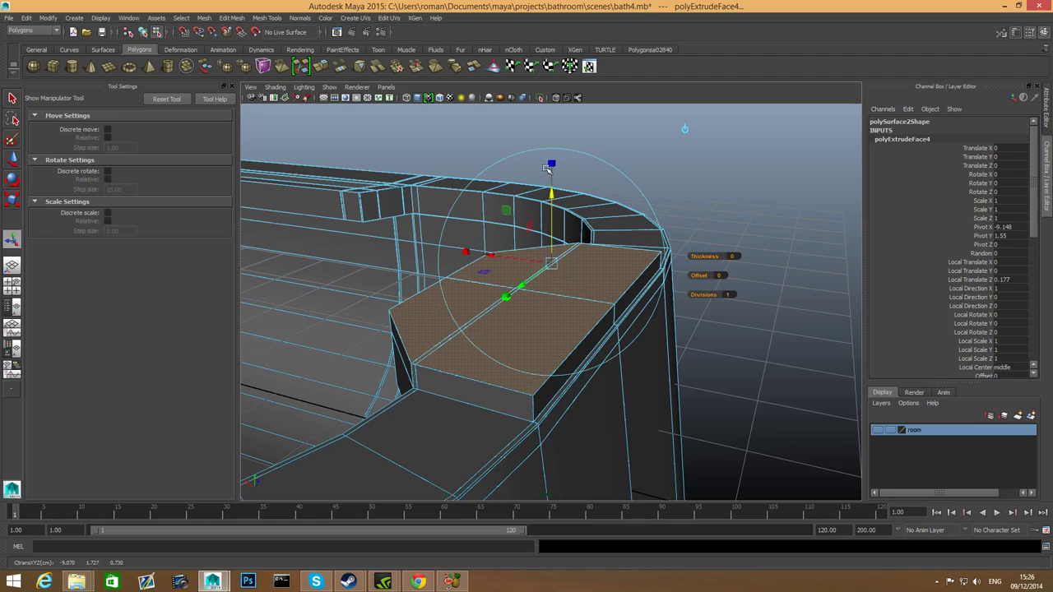
left_click(550, 165)
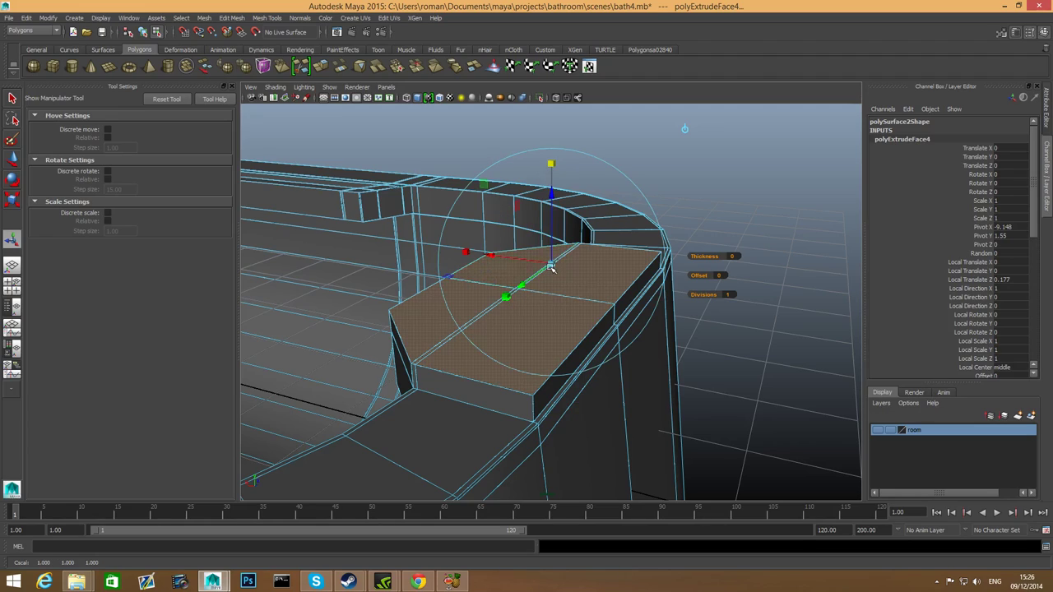
left_click_drag(551, 264, 545, 305)
Switch to vertex selection and nudge the center vertex on top of the raised block along the X axis
right_click_drag(558, 370, 517, 333)
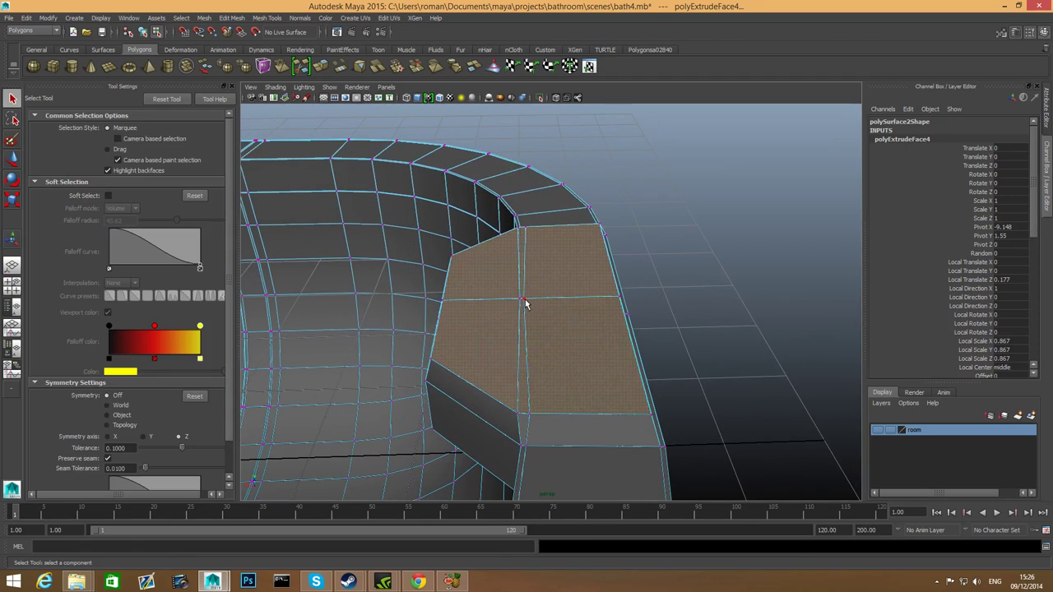
left_click(526, 304)
key("w")
left_click_drag(425, 303, 427, 303)
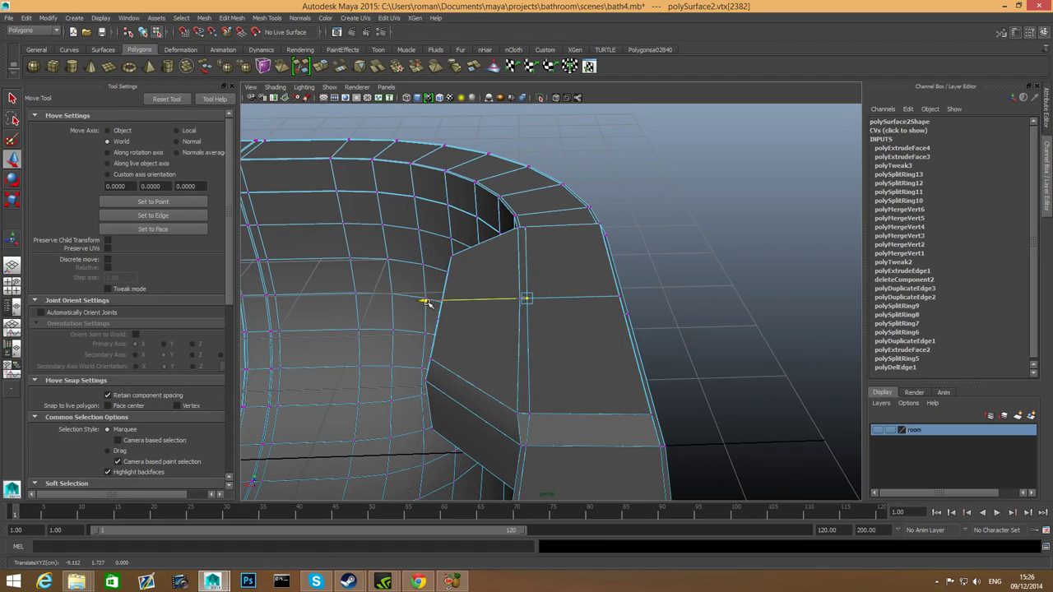
Select the three vertices along the lengthwise seam on the block's top and move them together along the X axis
left_click(528, 414, "shift")
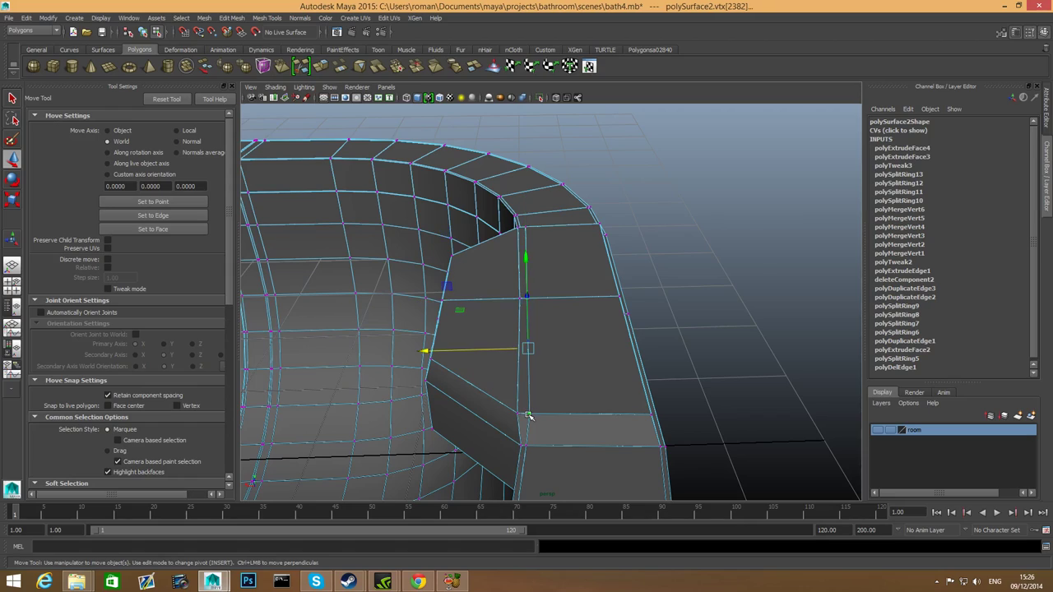
left_click(525, 224, "shift")
key("ctrl+z")
left_click(525, 227, "shift")
left_click_drag(525, 228, 373, 282, "alt")
key("ctrl+z")
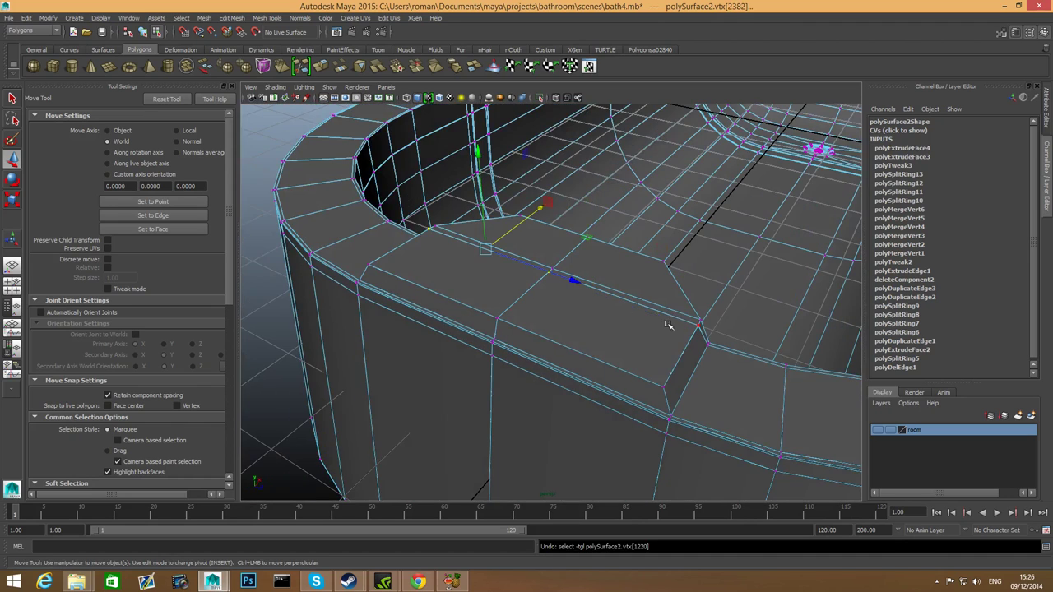
left_click(696, 325, "shift")
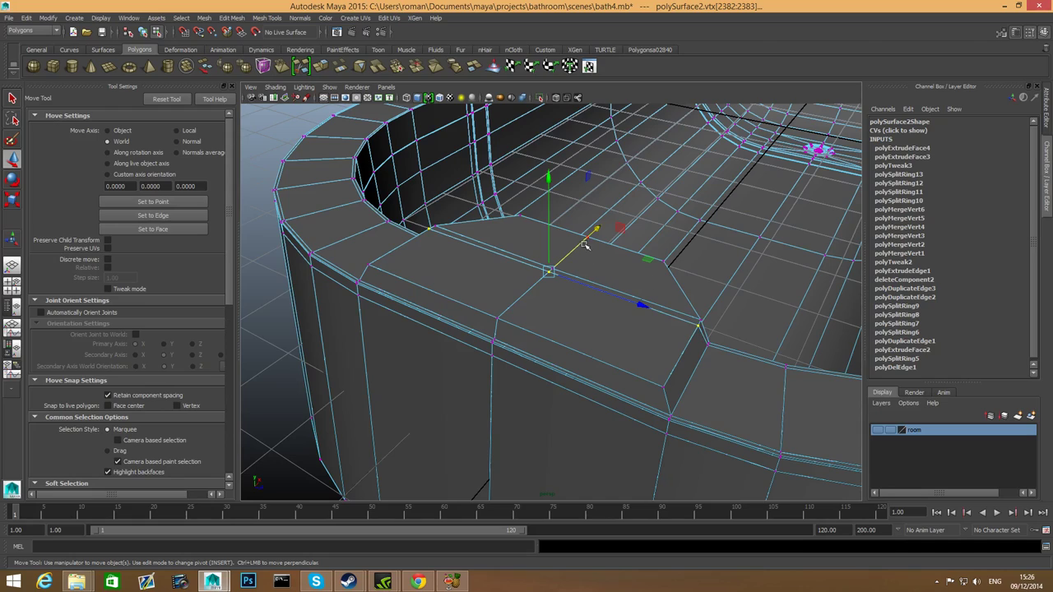
left_click_drag(597, 230, 507, 268)
scroll(566, 303, "down", 4)
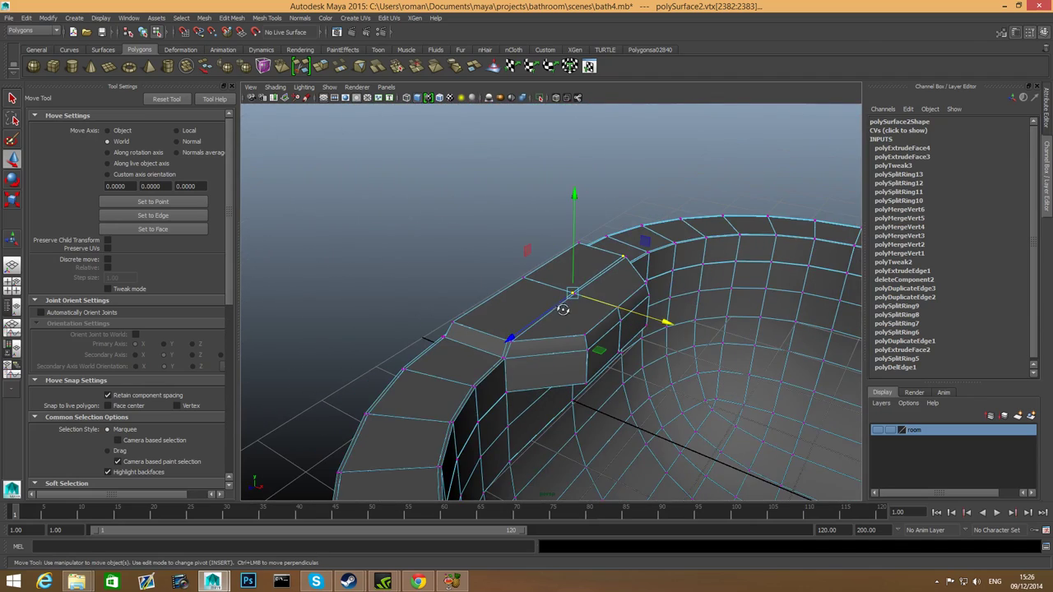
Nudge the two end vertices of the lengthwise seam on the block's top along the Z axis, and return to object selection
right_click_drag(553, 311, 600, 341, "alt")
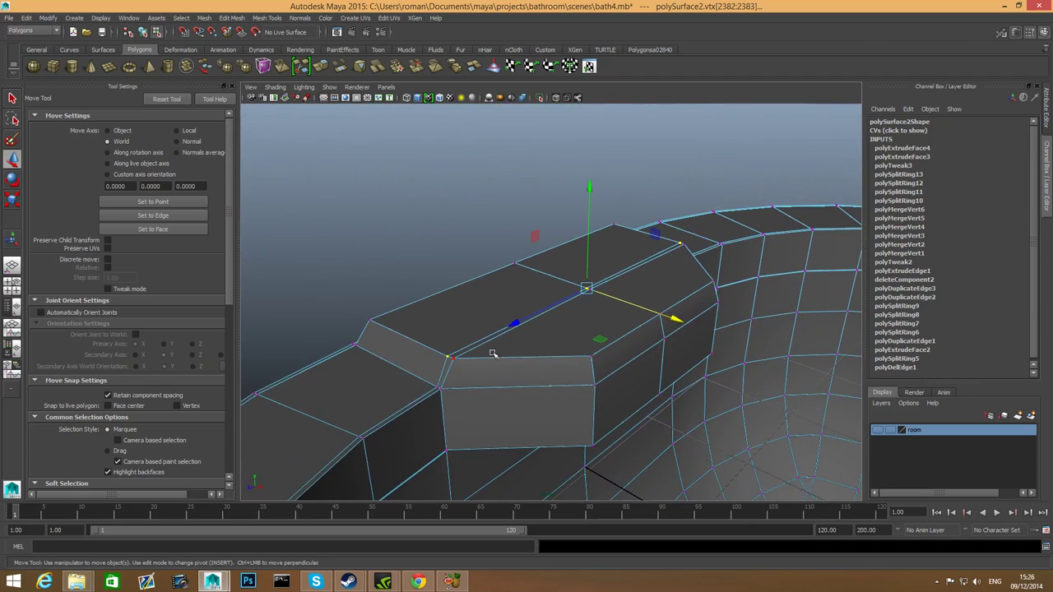
left_click(451, 358)
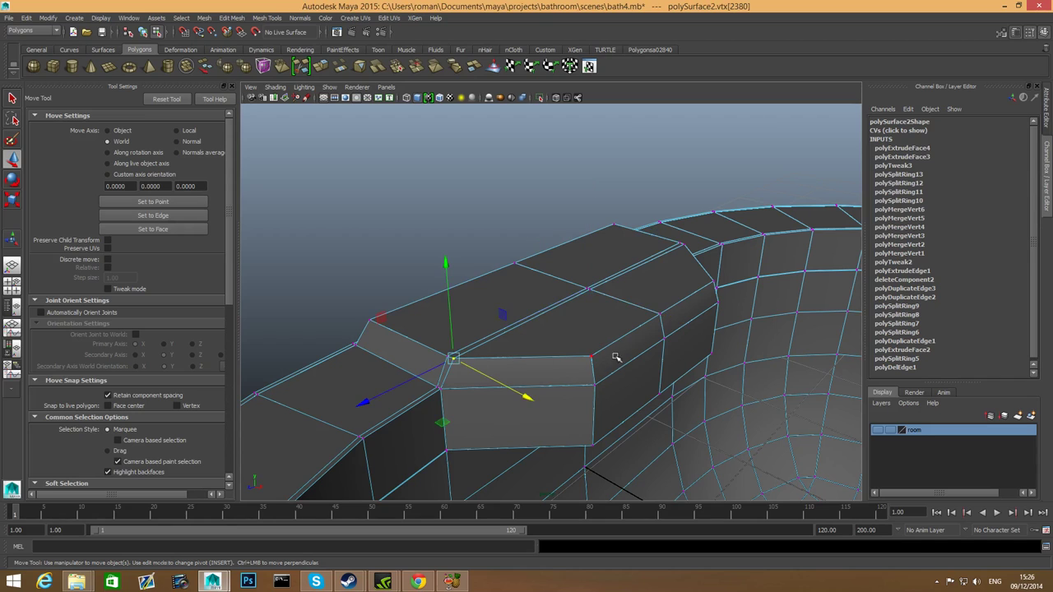
left_click_drag(616, 355, 482, 360, "alt")
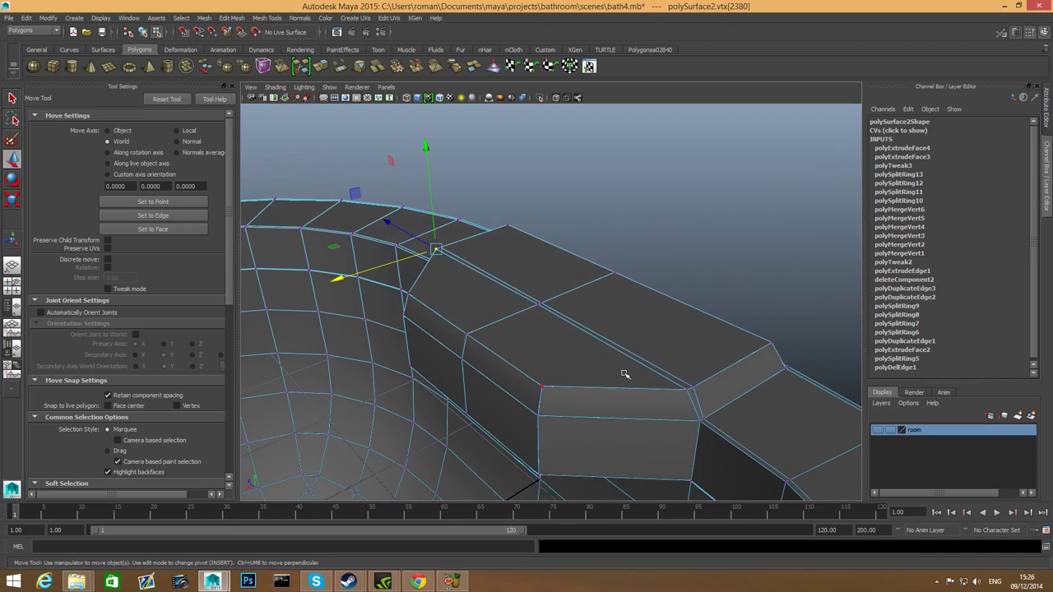
left_click_drag(685, 388, 510, 368, "alt")
left_click_drag(415, 384, 650, 324)
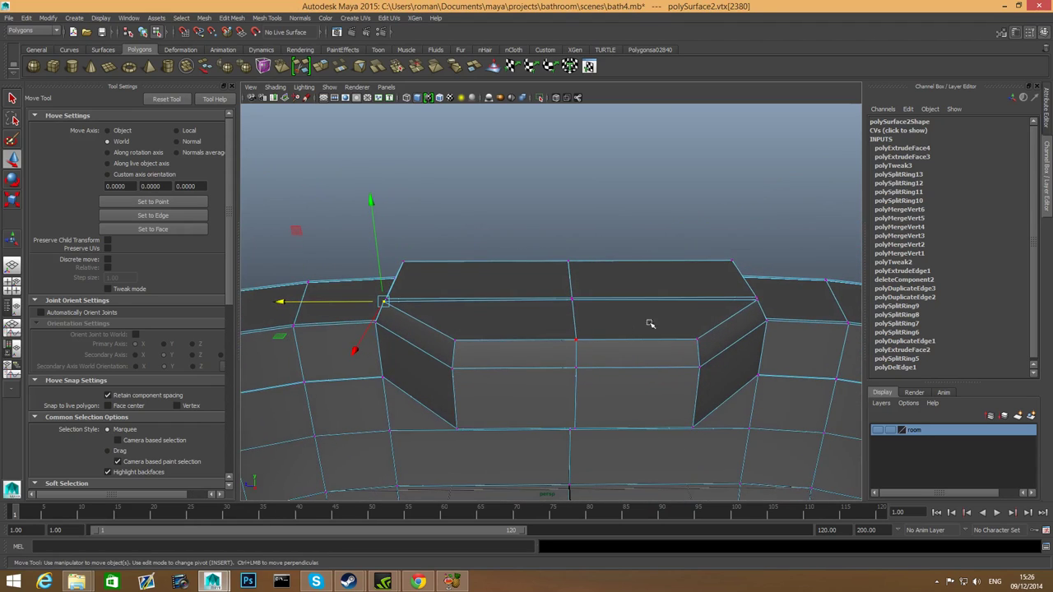
left_click(760, 302)
left_click_drag(761, 306, 734, 330, "alt")
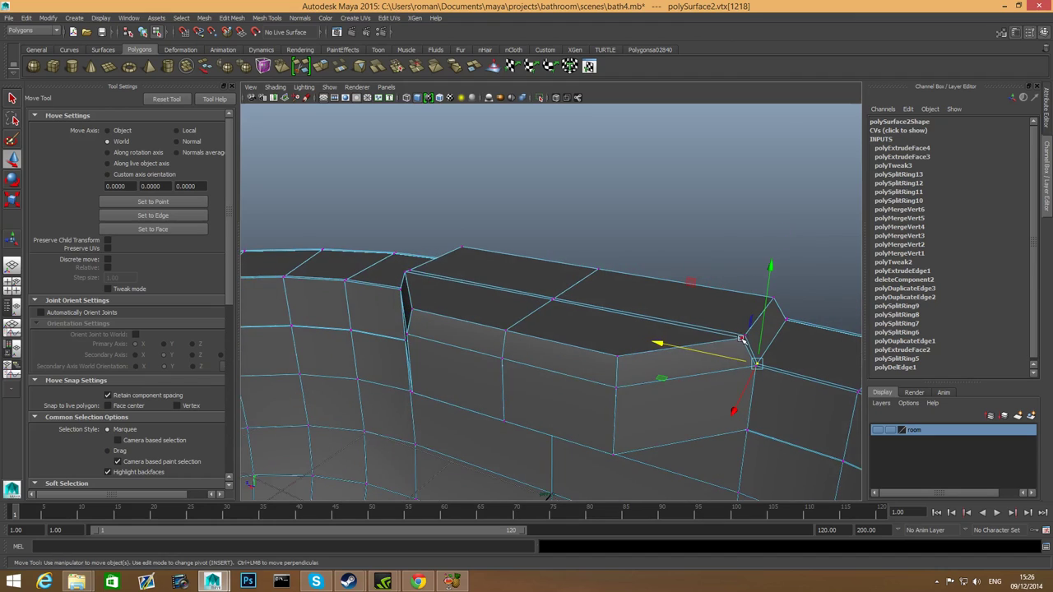
left_click(741, 338)
left_click_drag(655, 325, 622, 306)
key("F8")
Insert four supporting edge loops close to the corners and edges of the raised block with the Insert Edge Loop Tool
right_click(607, 293)
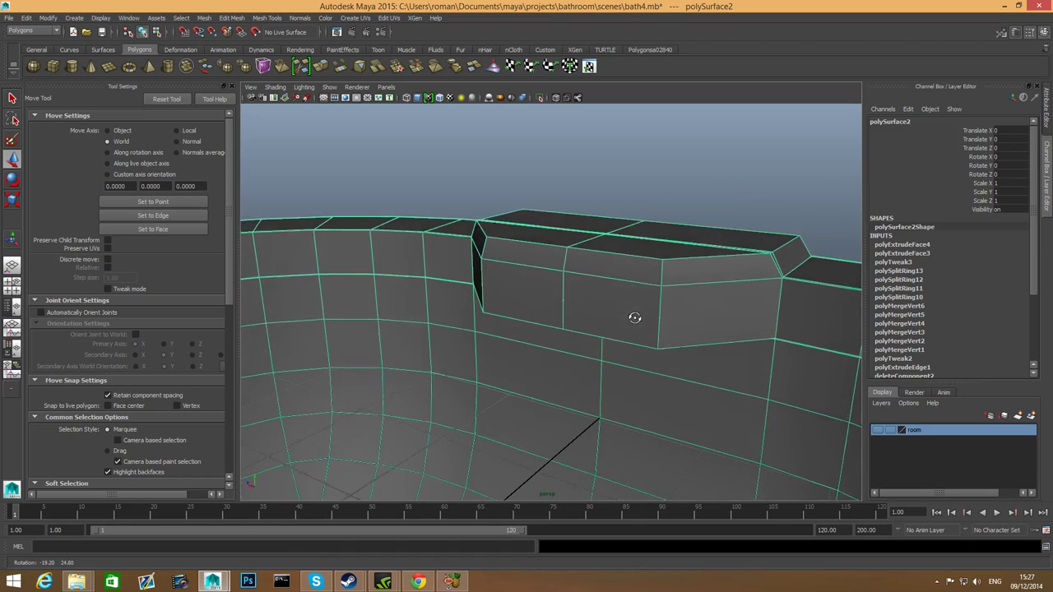
left_click_drag(635, 319, 637, 316, "alt")
right_click_drag(679, 269, 632, 282, "shift")
left_click_drag(731, 276, 624, 314, "alt")
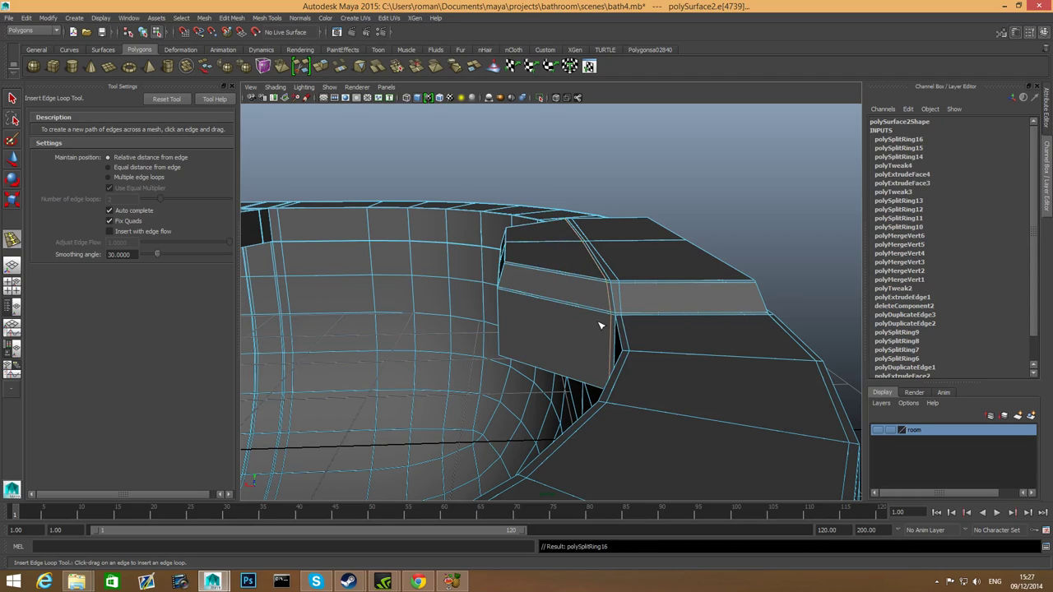
left_click_drag(604, 327, 610, 322, "alt")
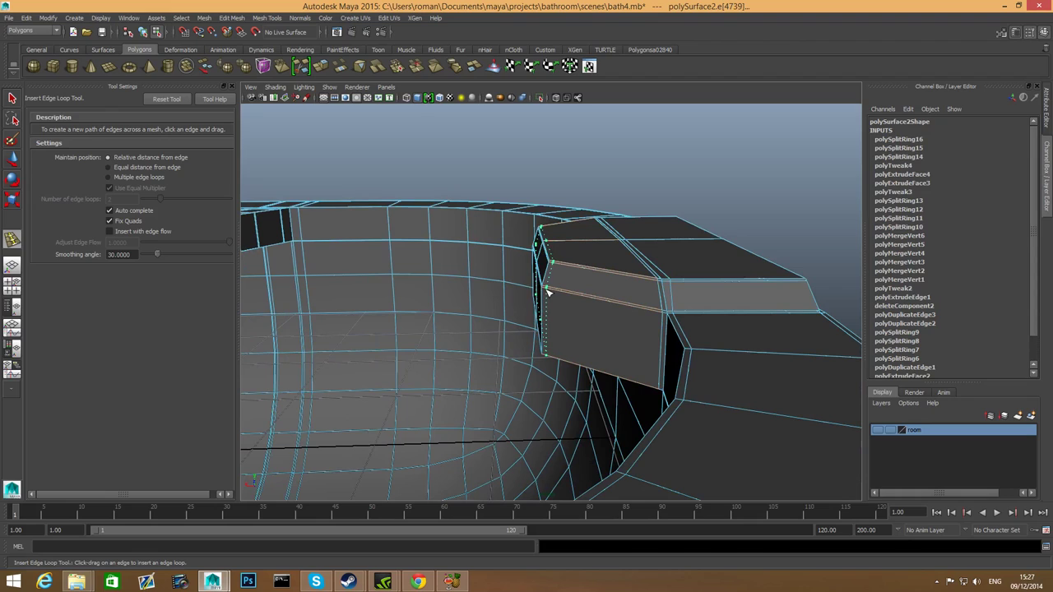
left_click_drag(545, 292, 547, 293)
Preview the raised block in smoothed display without wireframe, and reselect the bathtub in its unsmoothed display
key("3")
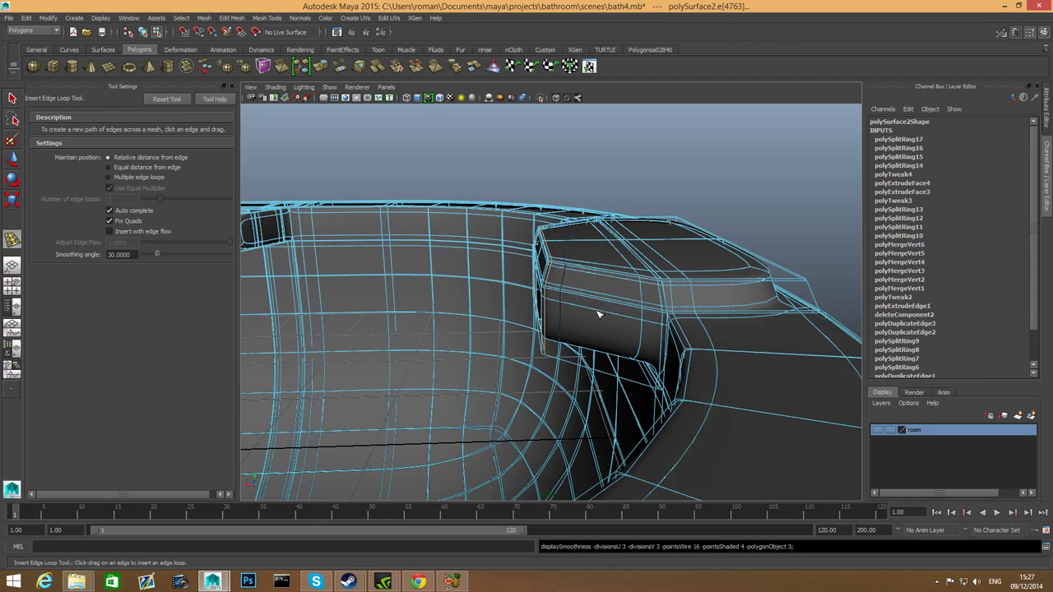
key("F8")
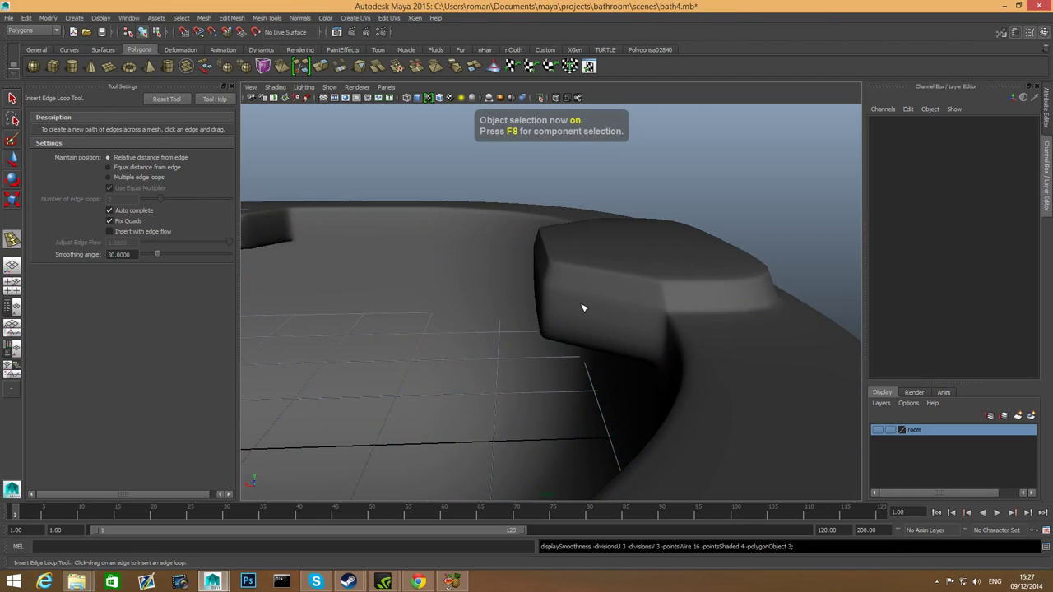
left_click_drag(580, 308, 650, 312, "alt")
key("q")
left_click(539, 274)
key("1")
Insert an edge loop just above the lower edge of the raised block's side faces
left_click_drag(561, 294, 528, 283, "alt")
right_click_drag(538, 296, 664, 303, "alt")
right_click(662, 284, "shift")
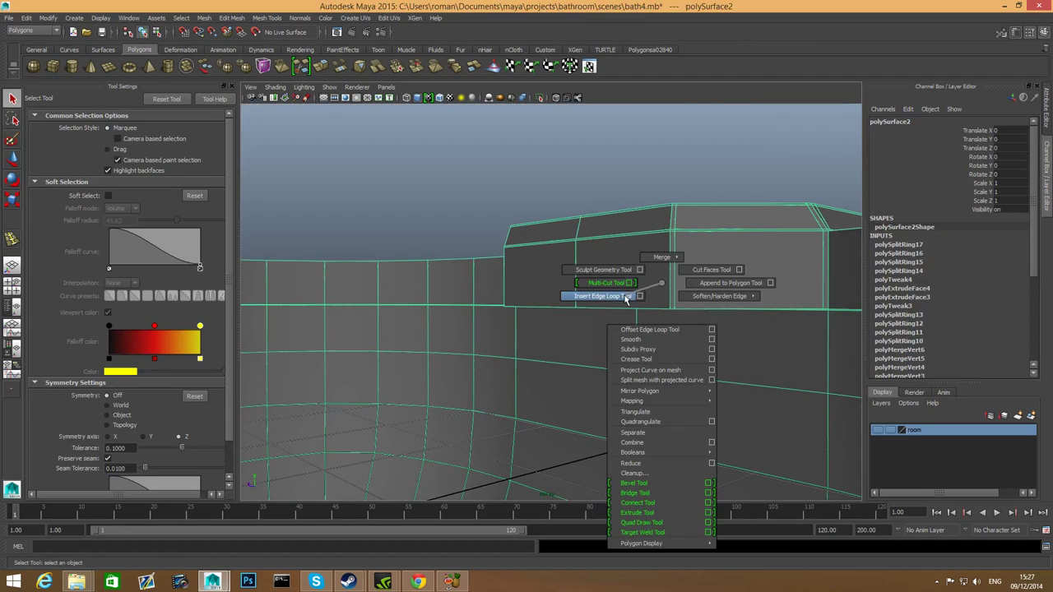
left_click(625, 297)
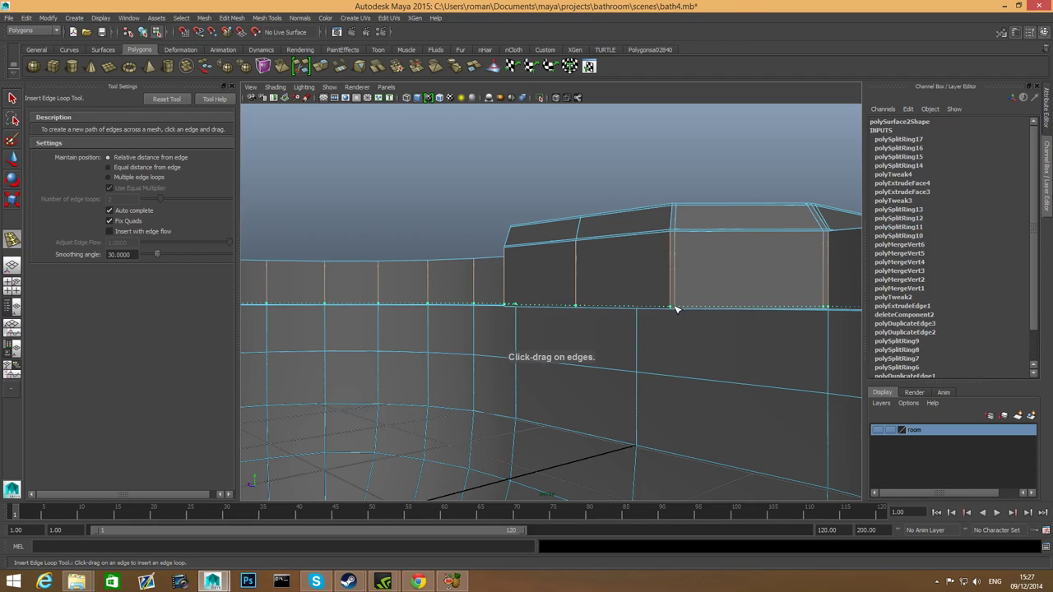
left_click(676, 308)
Select the two faces on the underside of the raised block and extrude them with a uniform scale of about 0.683
key("2")
scroll(658, 314, "down", 5)
mouse_move(650, 314)
left_mouse_down("alt")
mouse_move(700, 355)
mouse_move(653, 317)
mouse_move(649, 296)
mouse_move(625, 287)
mouse_move(698, 324)
mouse_move(688, 315)
mouse_move(670, 336)
mouse_move(679, 329)
mouse_move(688, 348)
mouse_move(665, 330)
left_mouse_up("alt")
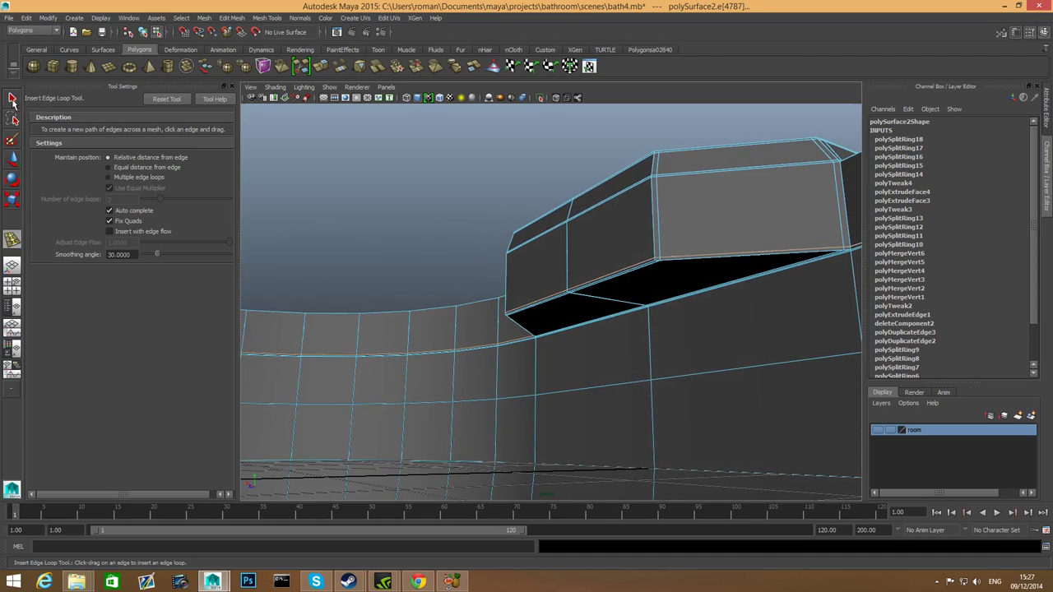
left_click(12, 98)
right_click_drag(708, 268, 708, 289)
left_click(695, 283)
left_click(590, 317, "shift")
left_click_drag(590, 319, 530, 236, "alt")
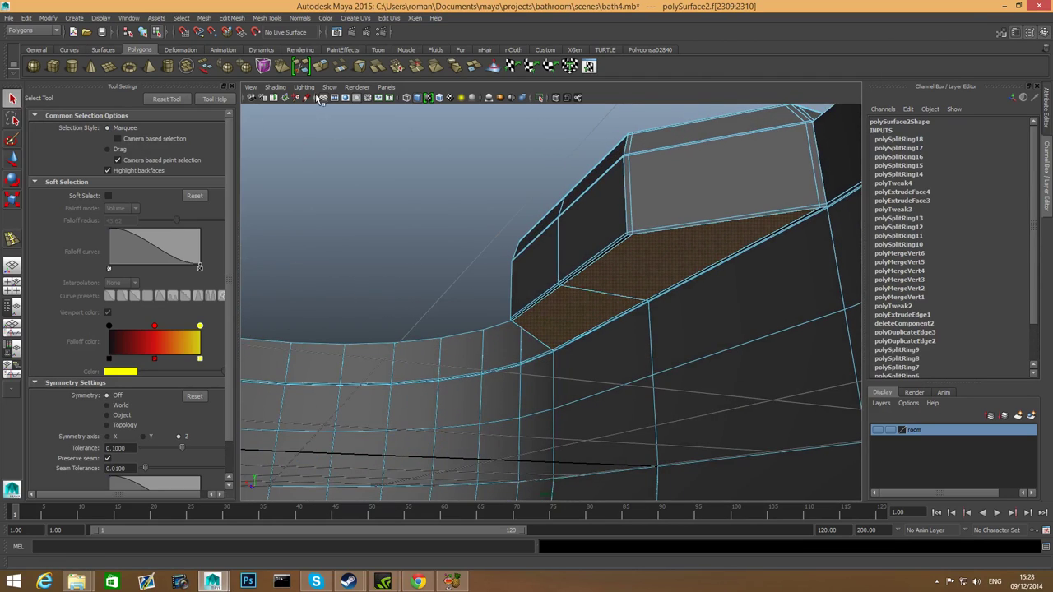
key("ctrl+e")
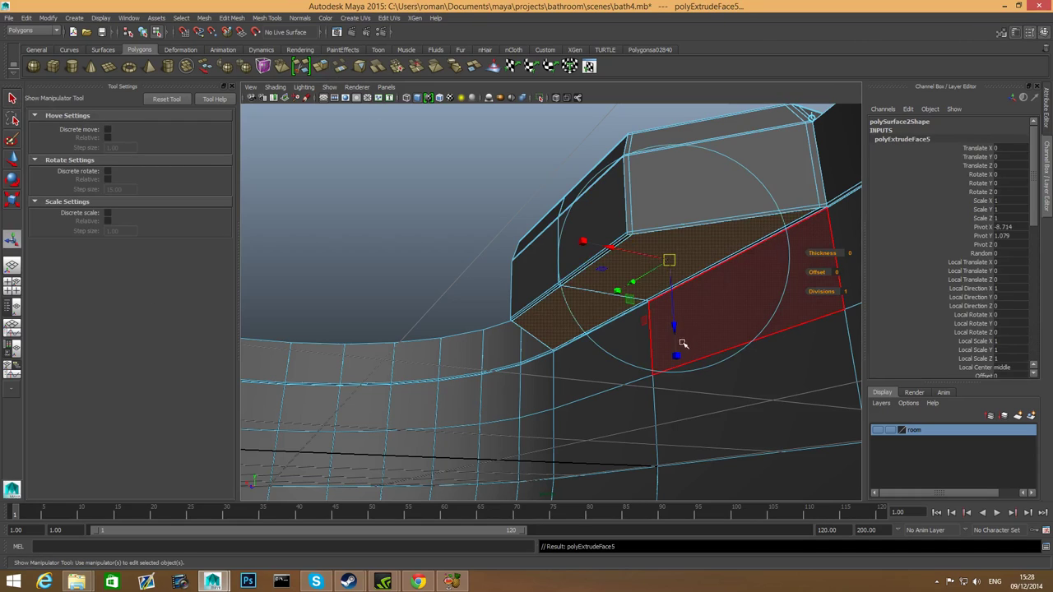
left_click_drag(677, 356, 663, 262)
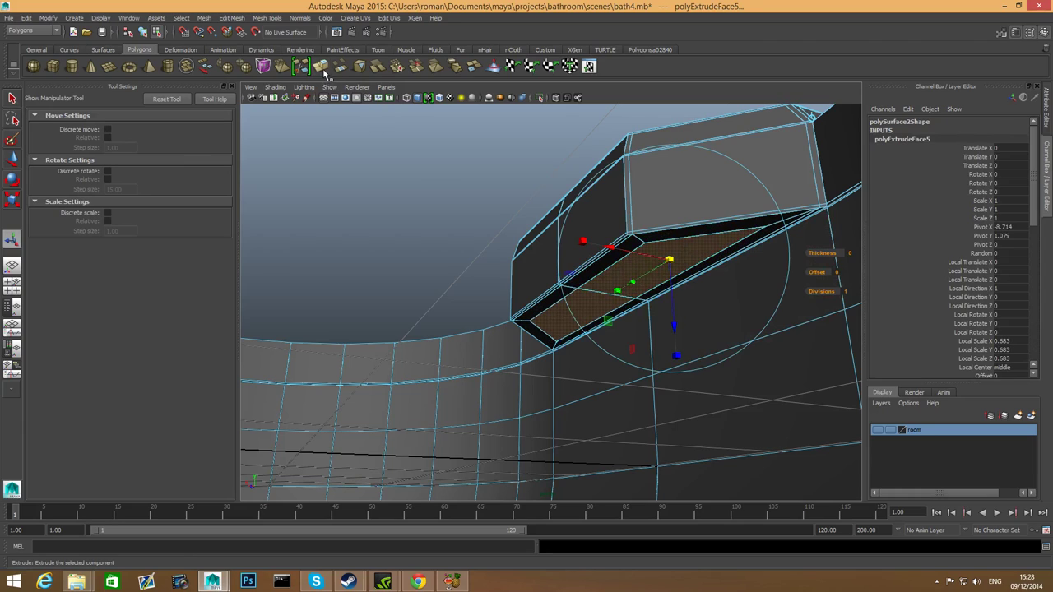
Extrude the block's underside faces three more times, scaling the first of these extrusions uniformly to about 0.933
left_click(337, 70)
left_click(660, 321)
left_click_drag(657, 266, 657, 266)
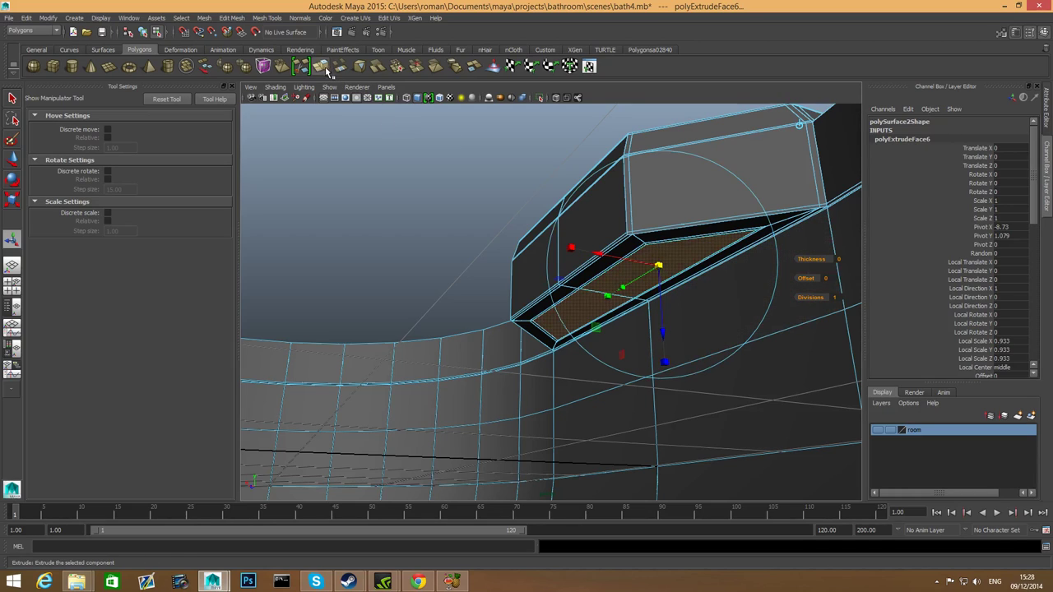
left_click(338, 71)
left_click_drag(660, 334, 662, 332)
left_click(320, 67)
left_click_drag(662, 333, 610, 184)
Insert one more supporting edge loop on the raised block near its front corner
key("F8")
right_click_drag(610, 184, 580, 186, "shift")
mouse_move(653, 162)
left_mouse_down()
mouse_move(643, 155)
mouse_move(644, 166)
left_mouse_up()
left_click_drag(656, 217, 580, 317, "alt")
Examine the smoothed raised block and the adjoining inner rim without the wireframe
key("F8")
scroll(734, 294, "down", 5)
left_click_drag(680, 310, 658, 306, "alt")
right_click_drag(658, 305, 702, 308, "alt")
middle_click_drag(702, 307, 469, 333, "alt")
middle_click_drag(658, 310, 578, 361, "alt")
scroll(579, 362, "up", 3)
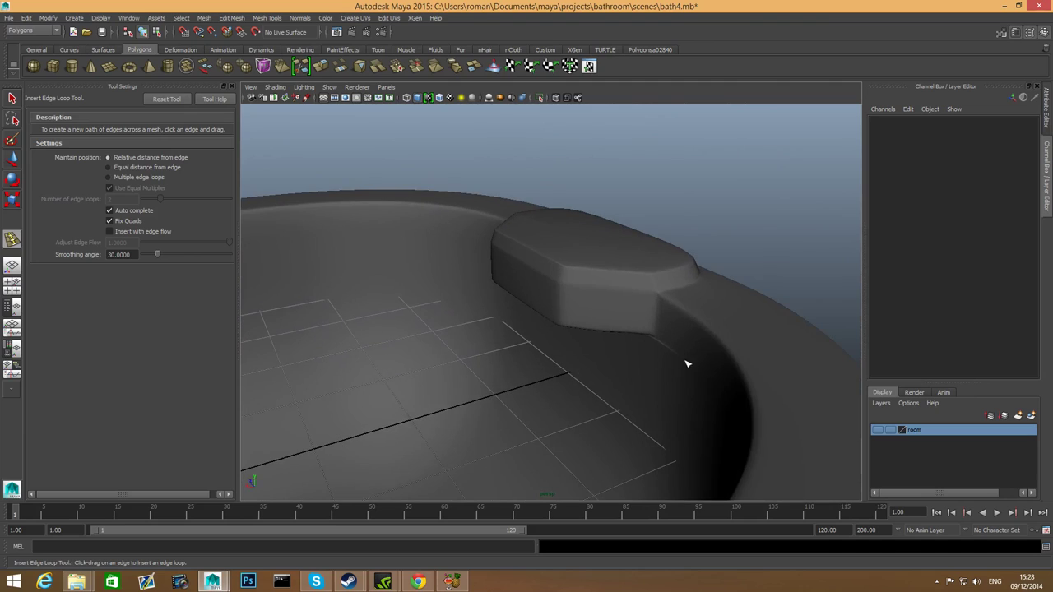
Reselect the bathtub in unsmoothed display and inspect the mesh around the block and where it meets the rim
left_click(12, 99)
left_click(441, 257)
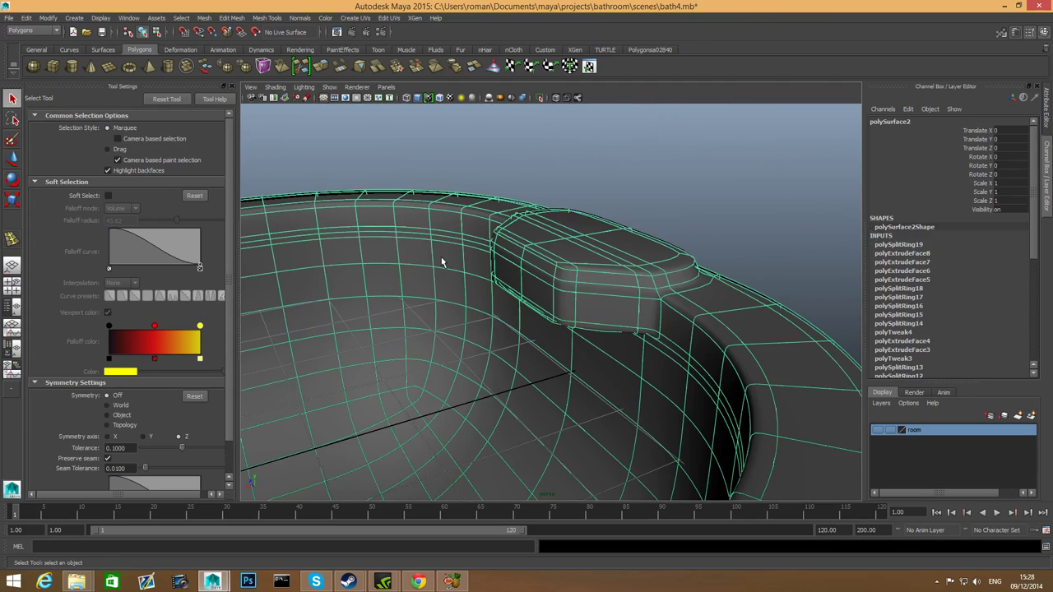
left_click_drag(544, 328, 581, 309, "alt")
key("1")
left_click_drag(576, 347, 573, 297, "alt")
middle_click_drag(708, 338, 566, 356, "alt")
left_click_drag(565, 356, 605, 322, "alt")
scroll(584, 369, "up", 5)
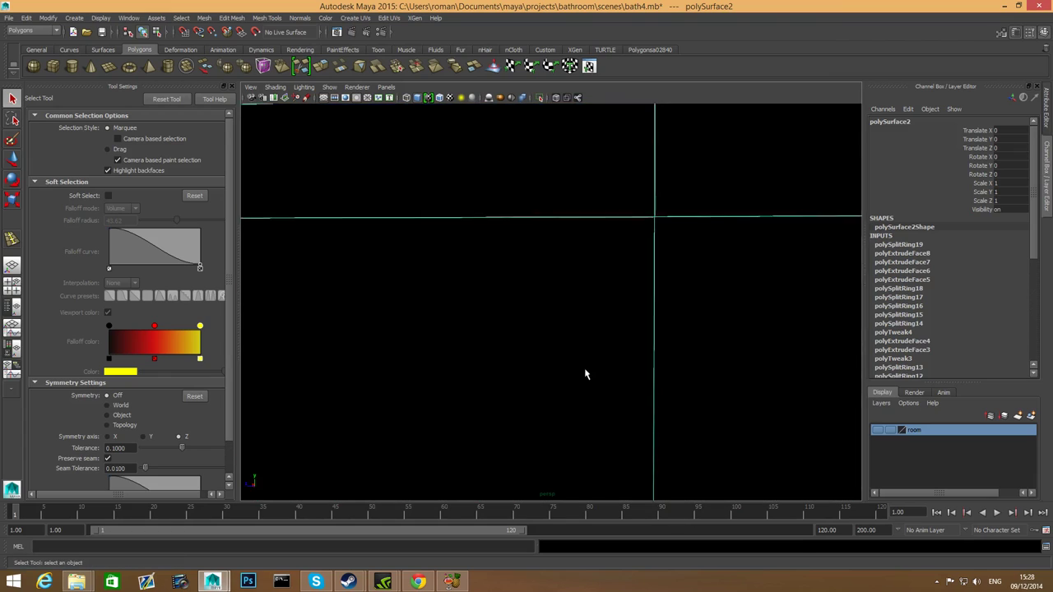
scroll(584, 369, "down", 3)
left_click_drag(585, 372, 557, 340, "alt")
right_click_drag(558, 340, 450, 318, "alt")
scroll(548, 325, "down", 8)
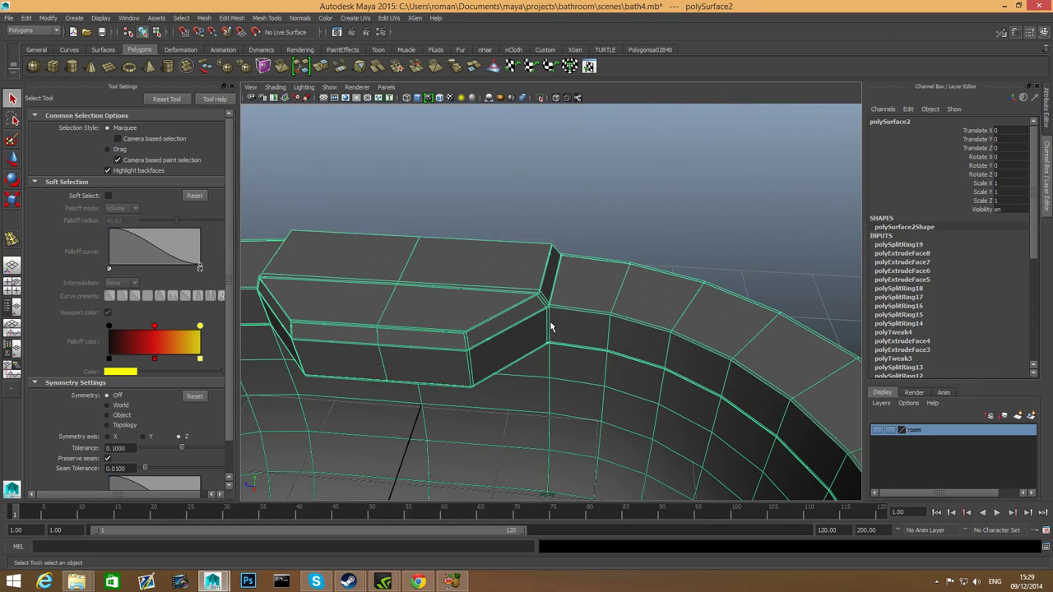
scroll(546, 329, "up", 3)
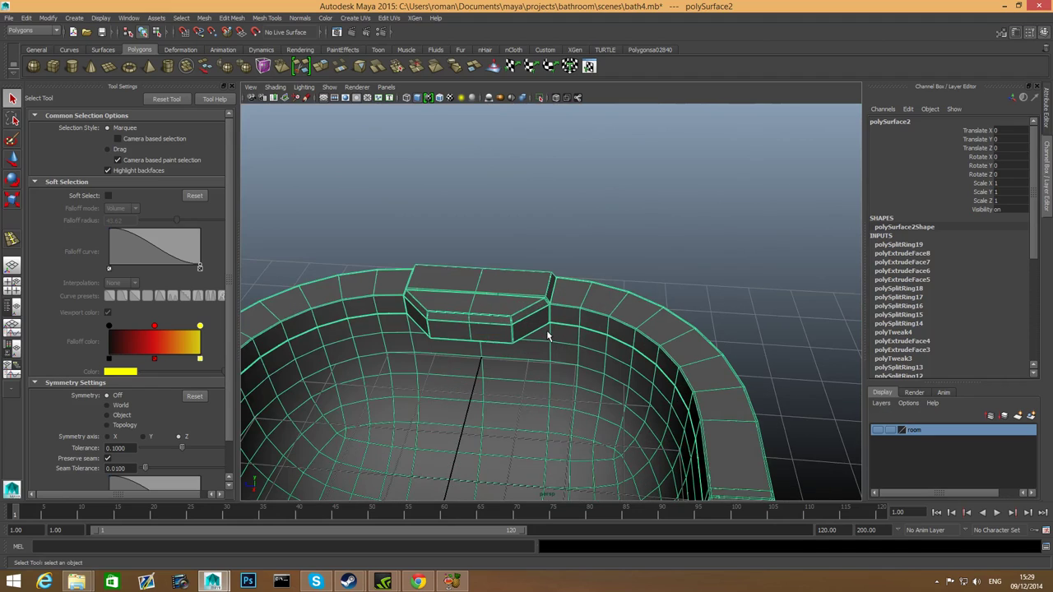
Insert two edge loops through the tub wall and rim, one right beside each end of the raised block
right_click_drag(557, 316, 525, 330, "shift")
scroll(524, 333, "up", 4)
left_click_drag(557, 314, 449, 324)
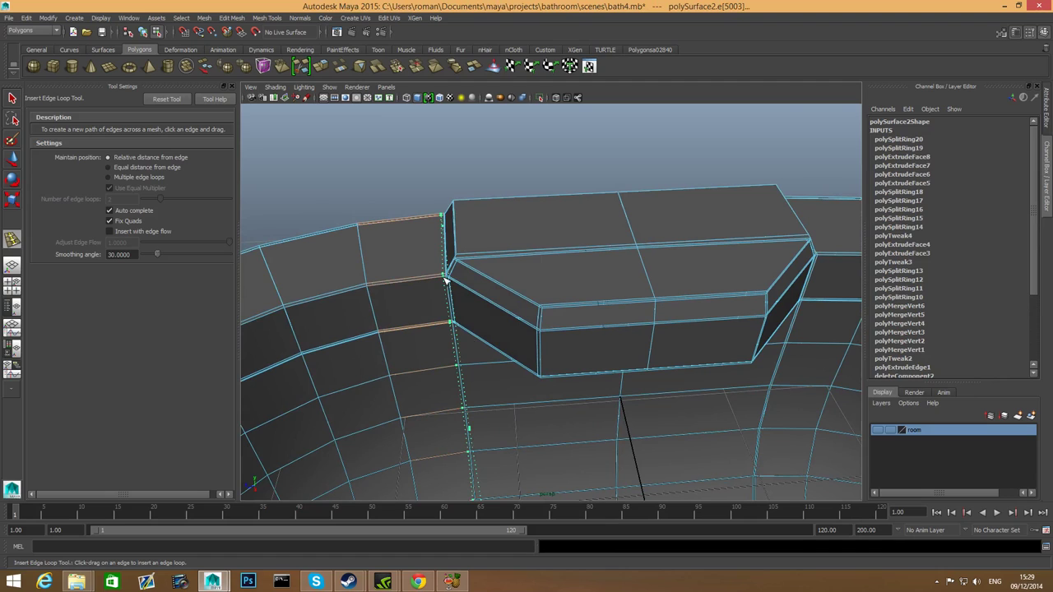
left_click_drag(447, 279, 446, 280)
Inspect both rounded ends of the bathtub, display it smoothed in object mode, and examine the overflow grille and raised block
left_click_drag(519, 366, 365, 310, "alt")
middle_click_drag(364, 311, 477, 366, "alt")
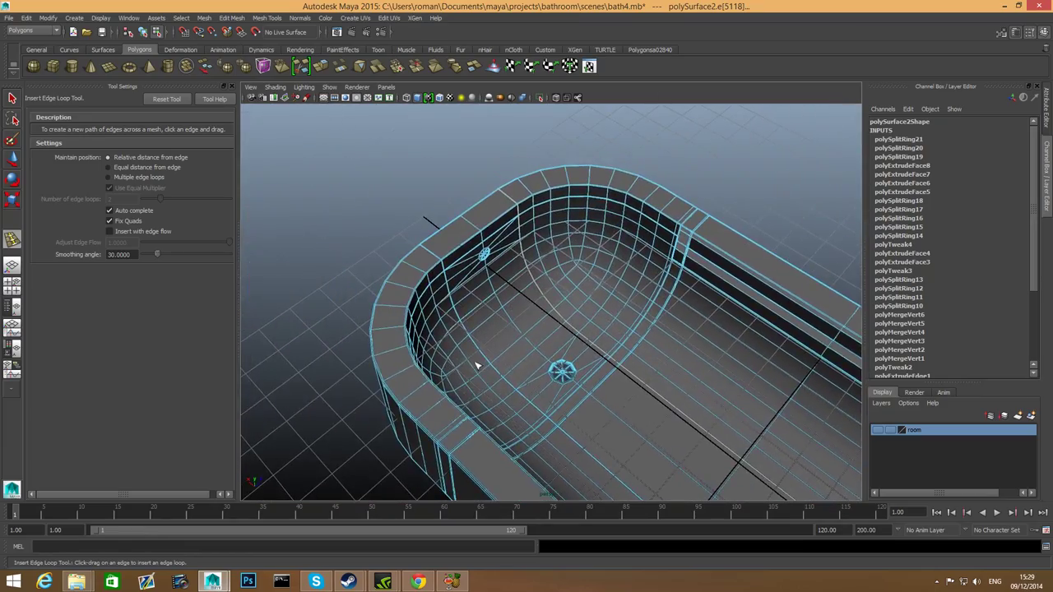
scroll(477, 365, "up", 8)
mouse_move(477, 366)
left_mouse_down("alt")
mouse_move(442, 329)
mouse_move(465, 331)
mouse_move(418, 310)
mouse_move(510, 319)
mouse_move(467, 350)
left_mouse_up("alt")
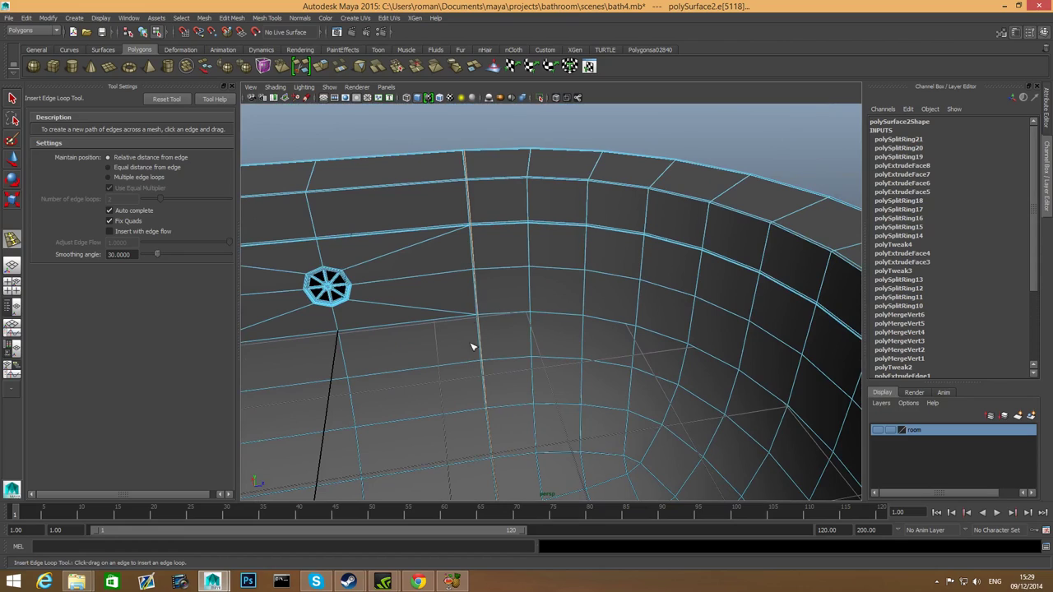
key("3")
key("F8")
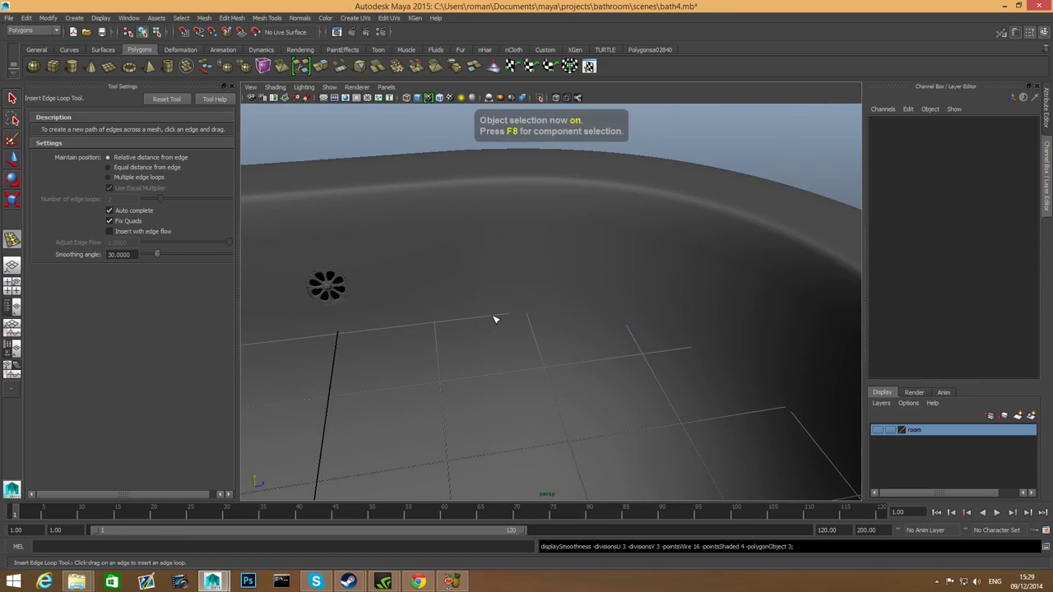
left_click_drag(372, 310, 426, 321, "alt")
left_click_drag(466, 291, 447, 312, "alt")
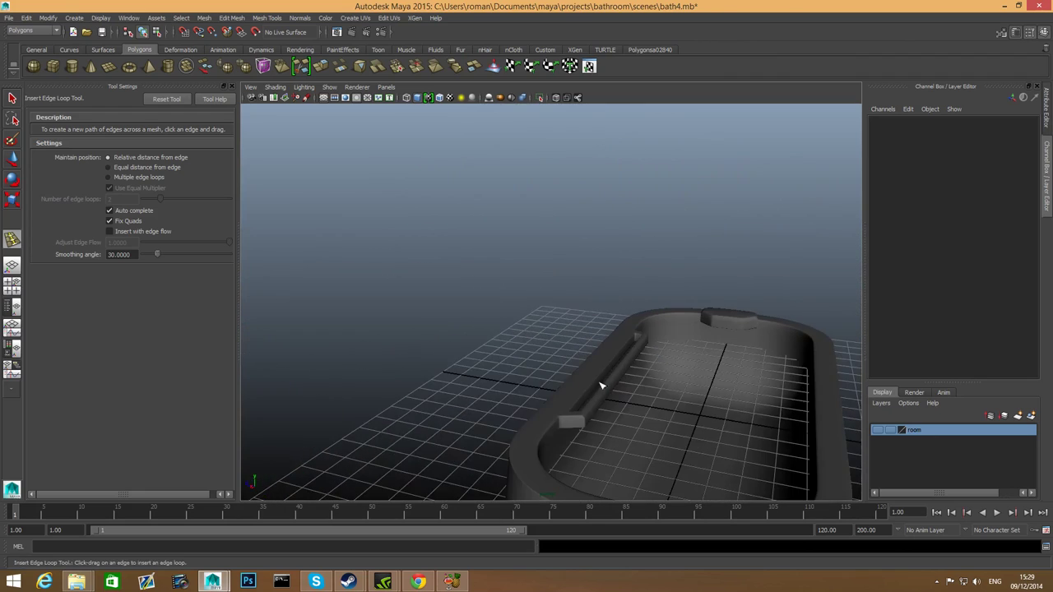
middle_click_drag(612, 456, 536, 373, "alt")
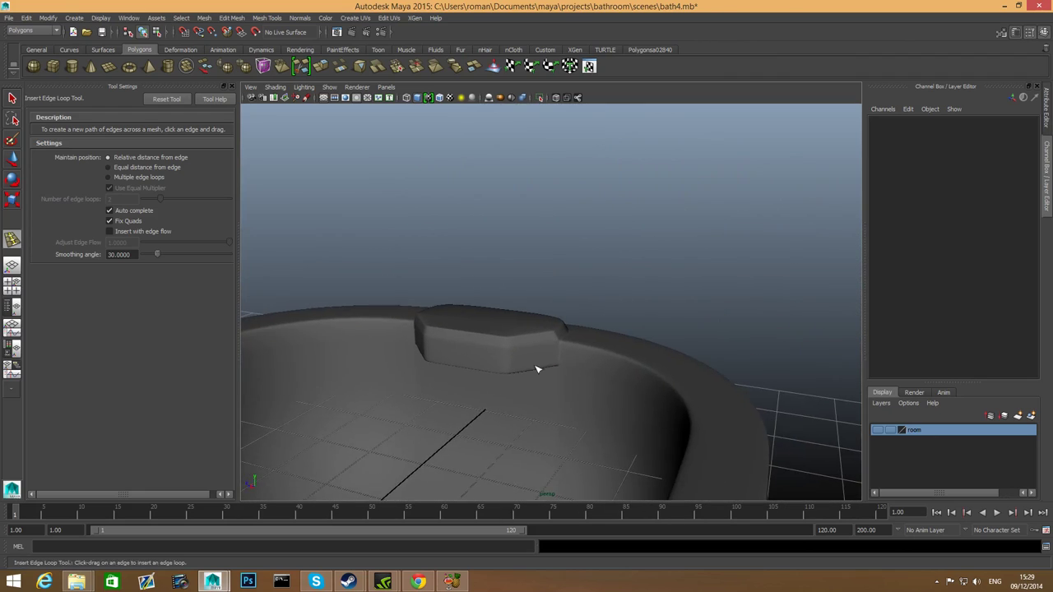
scroll(595, 338, "down", 8)
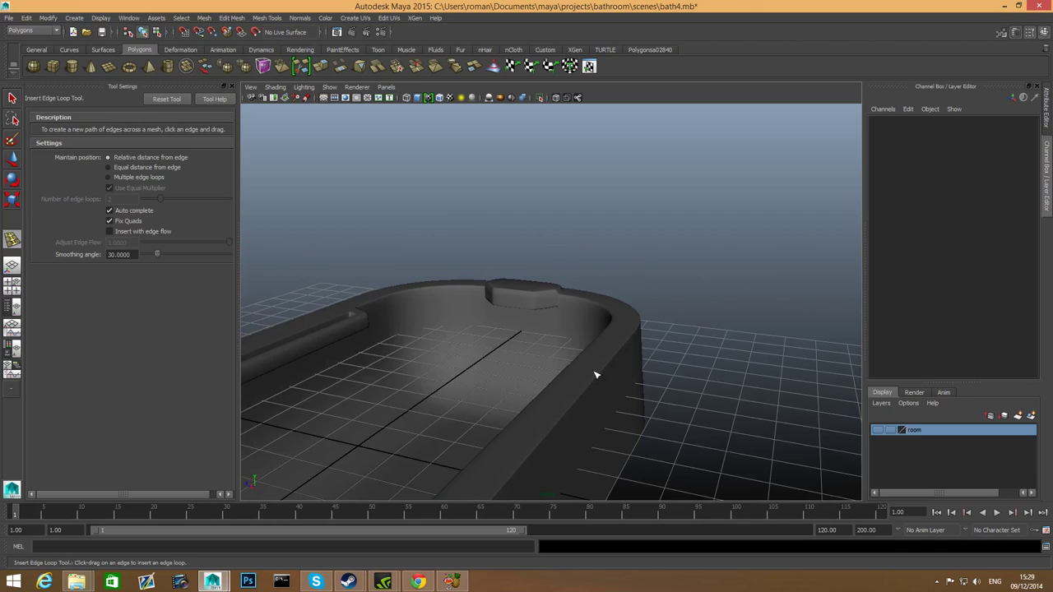
mouse_move(595, 371)
left_mouse_down("alt")
mouse_move(460, 398)
mouse_move(447, 422)
mouse_move(468, 359)
mouse_move(521, 388)
mouse_move(521, 374)
mouse_move(460, 329)
mouse_move(627, 366)
mouse_move(703, 340)
mouse_move(624, 317)
mouse_move(555, 351)
mouse_move(442, 348)
mouse_move(561, 361)
mouse_move(589, 385)
mouse_move(599, 376)
left_mouse_up("alt")
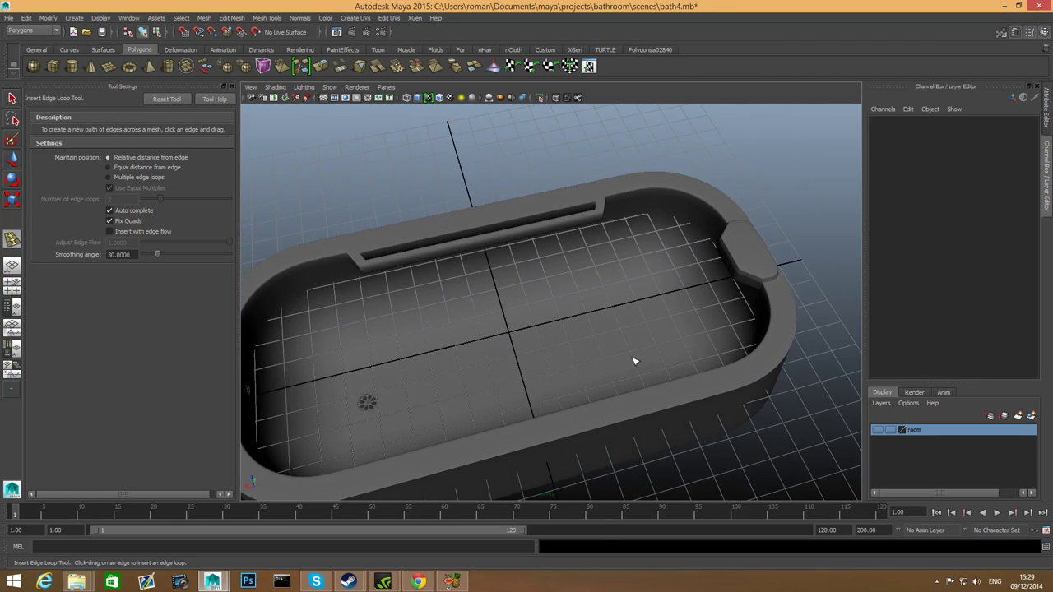
Review the whole smoothed bathtub in object mode, check its wireframe, and deselect it to examine the finished block and side recess
key("ctrl+z")
key("F8")
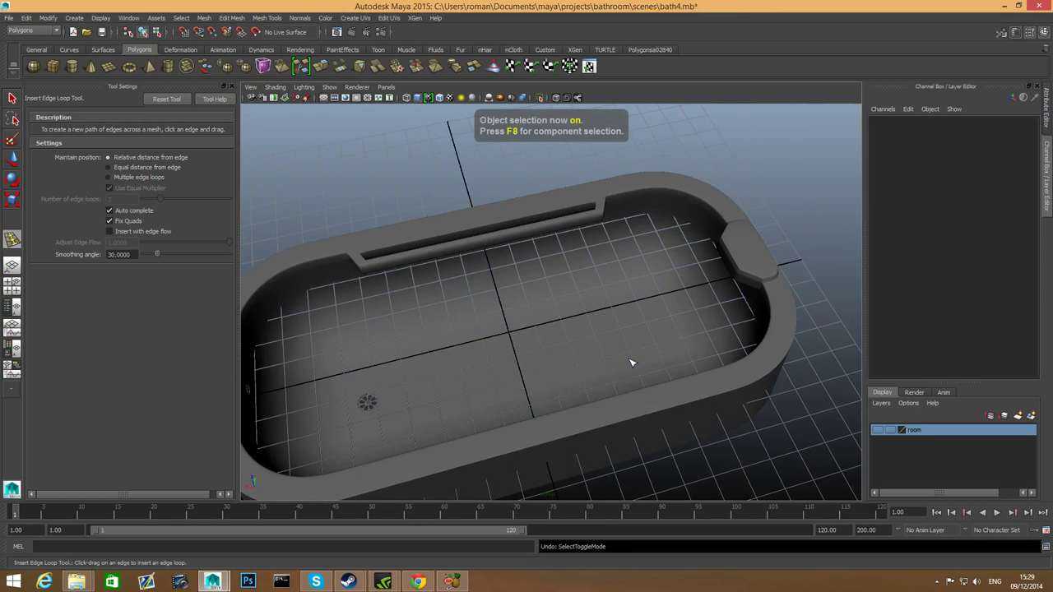
scroll(632, 362, "down", 5)
left_click_drag(632, 362, 609, 341, "alt")
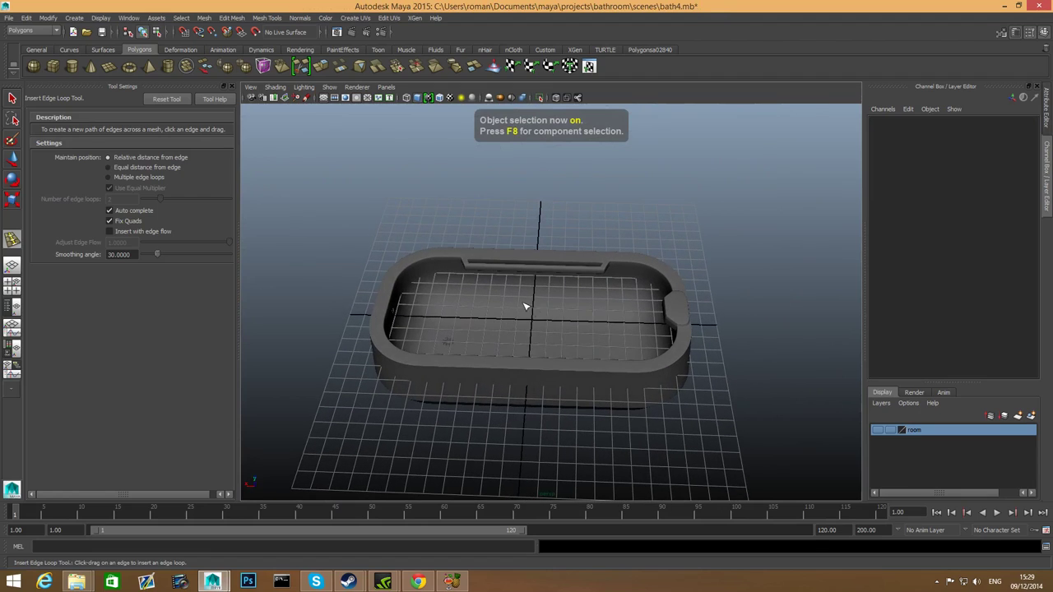
scroll(586, 368, "up", 3)
scroll(622, 368, "down", 3)
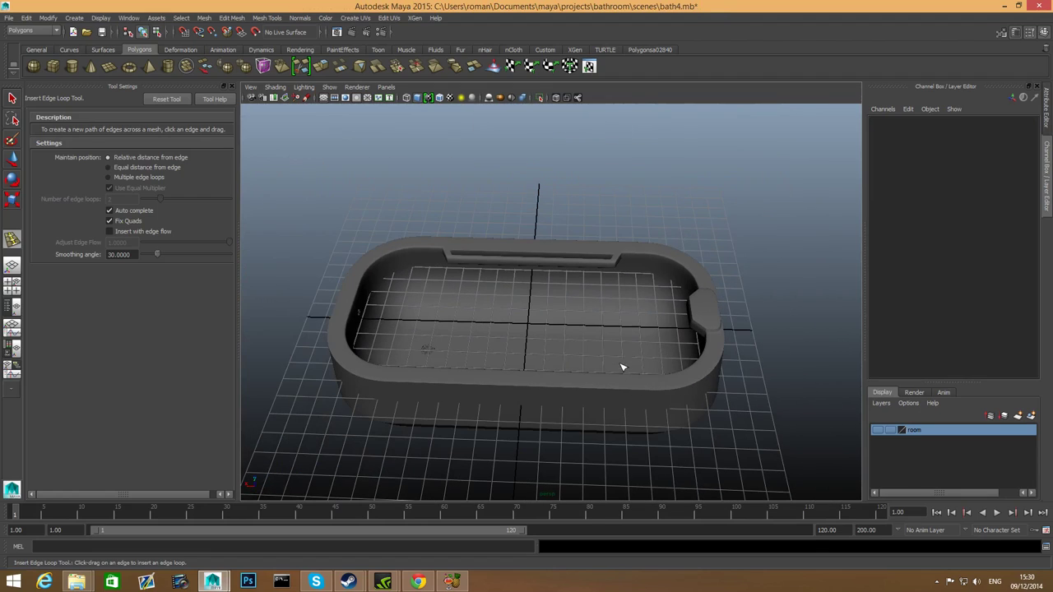
left_click(14, 99)
left_click(405, 267)
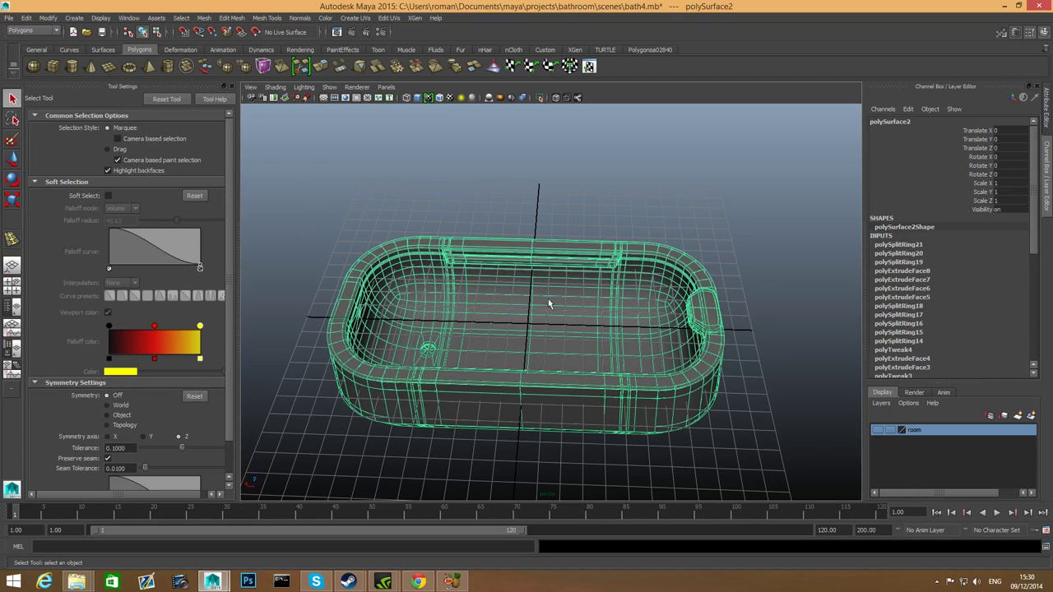
left_click(510, 196)
mouse_move(677, 313)
left_mouse_down("alt")
mouse_move(526, 310)
mouse_move(460, 349)
mouse_move(324, 305)
left_mouse_up("alt")
right_click_drag(324, 305, 550, 308, "alt")
left_click_drag(549, 308, 538, 404, "alt")
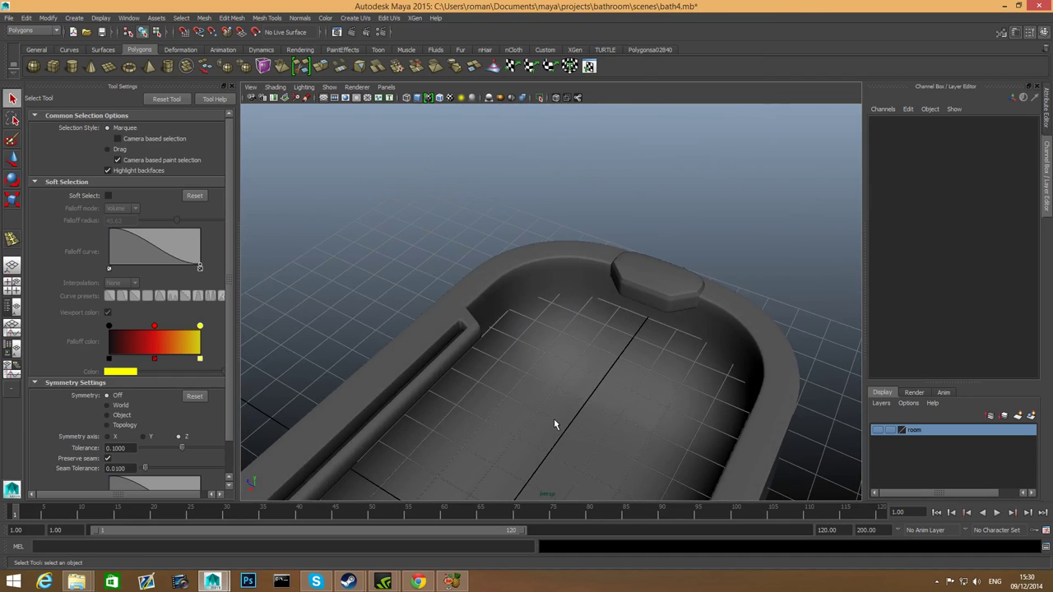
Examine the unselected bathtub's raised end block and side recess from several angles, up close and from farther away
scroll(554, 420, "up", 2)
scroll(642, 364, "down", 2)
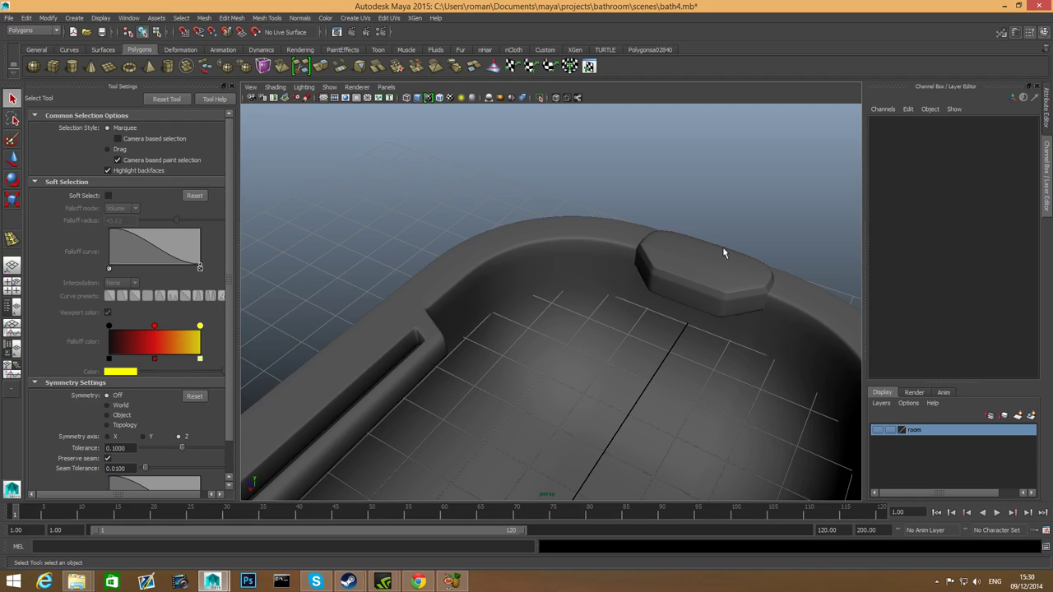
scroll(700, 345, "down", 3)
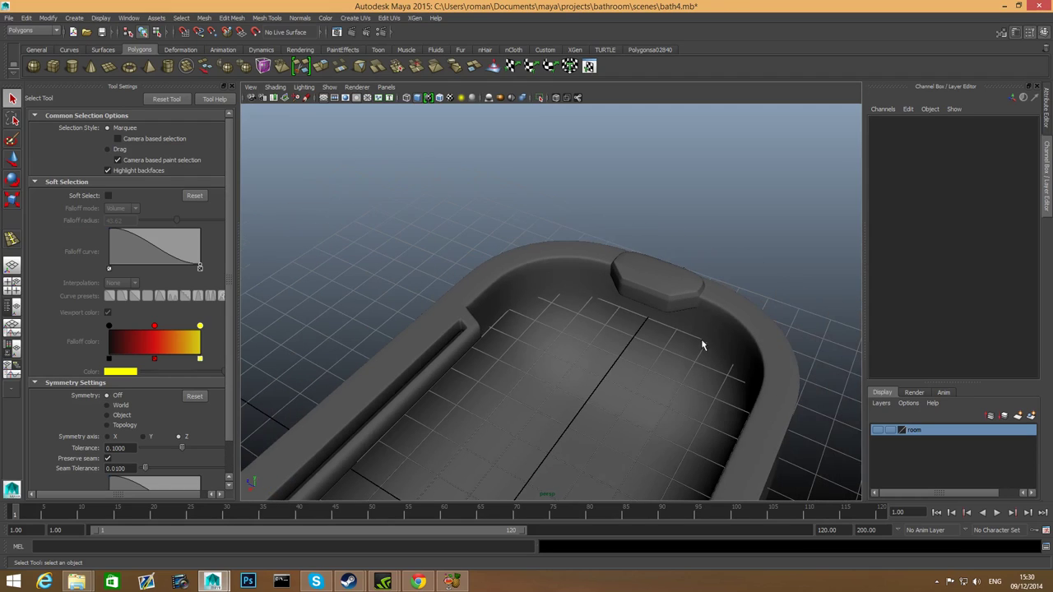
left_click_drag(700, 346, 541, 338, "alt")
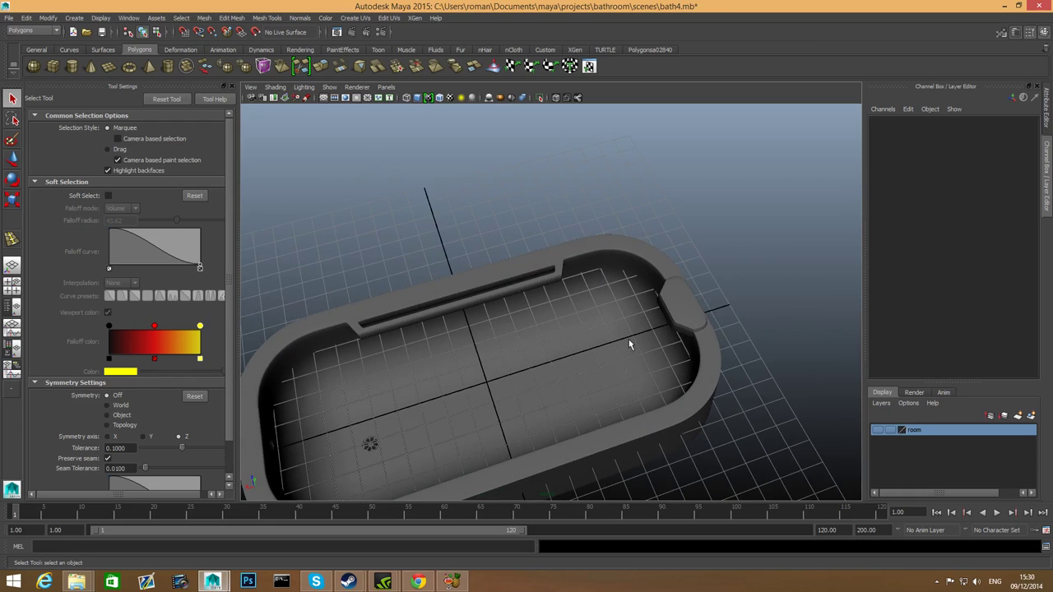
left_click_drag(631, 343, 682, 324, "alt")
mouse_move(682, 324)
right_mouse_down("alt")
mouse_move(634, 360)
mouse_move(662, 326)
right_mouse_up("alt")
middle_click_drag(662, 326, 540, 338, "alt")
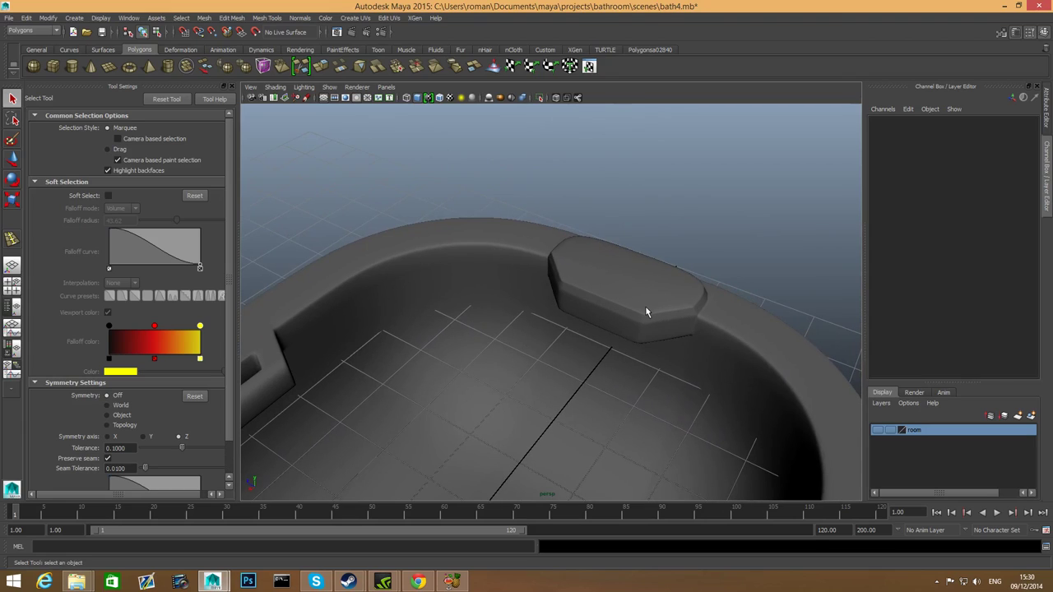
Select the bathtub and inspect its wireframe around the raised block, the rounded end and the side recess, staying in object mode
left_click(682, 320)
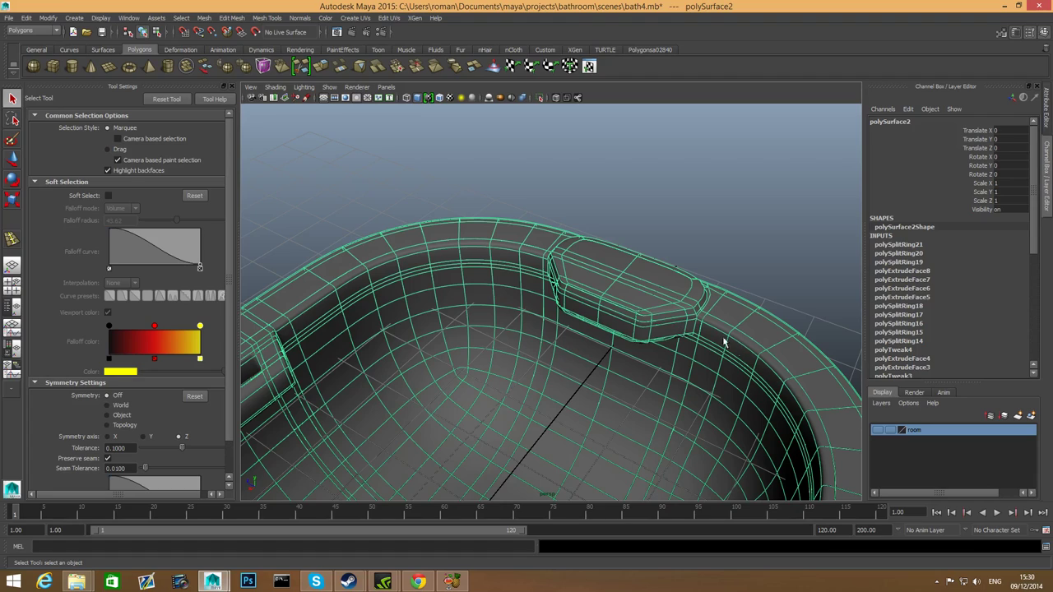
left_click_drag(685, 345, 626, 352, "alt")
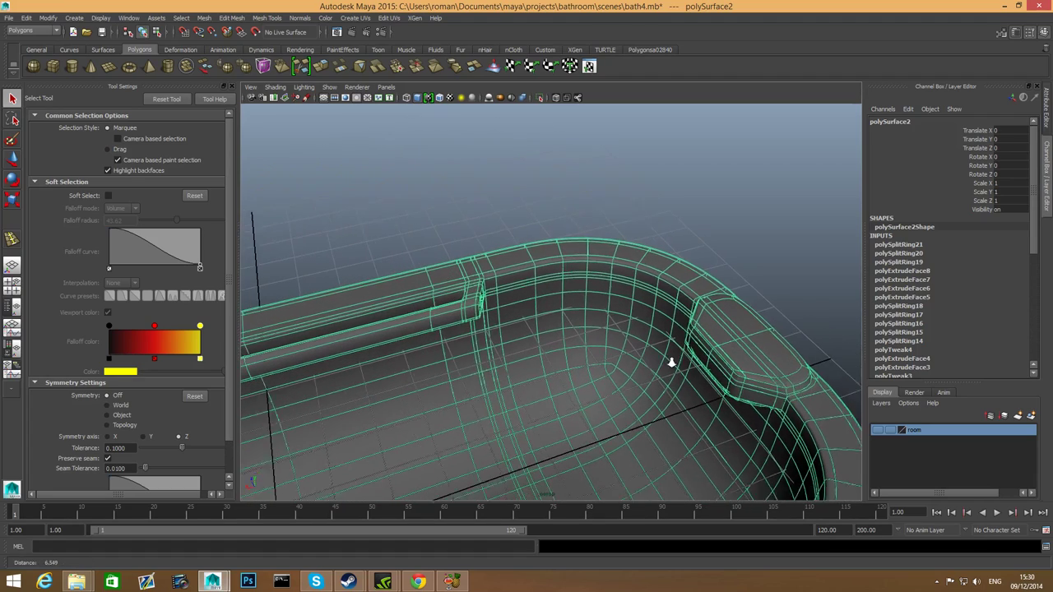
right_click_drag(658, 365, 641, 364, "alt")
middle_click_drag(583, 347, 646, 338, "alt")
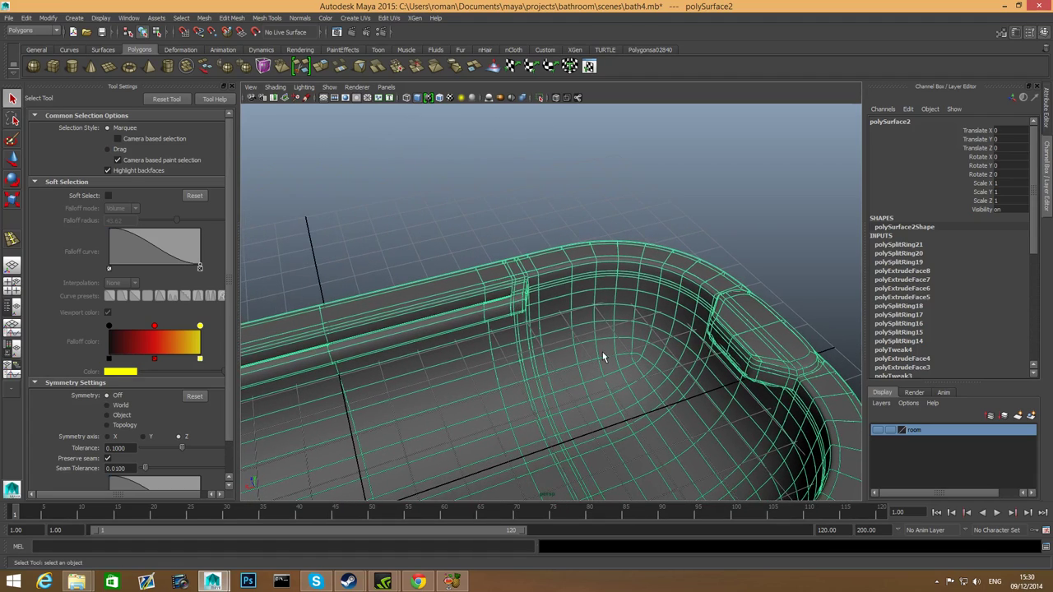
scroll(602, 356, "down", 10)
key("F8")
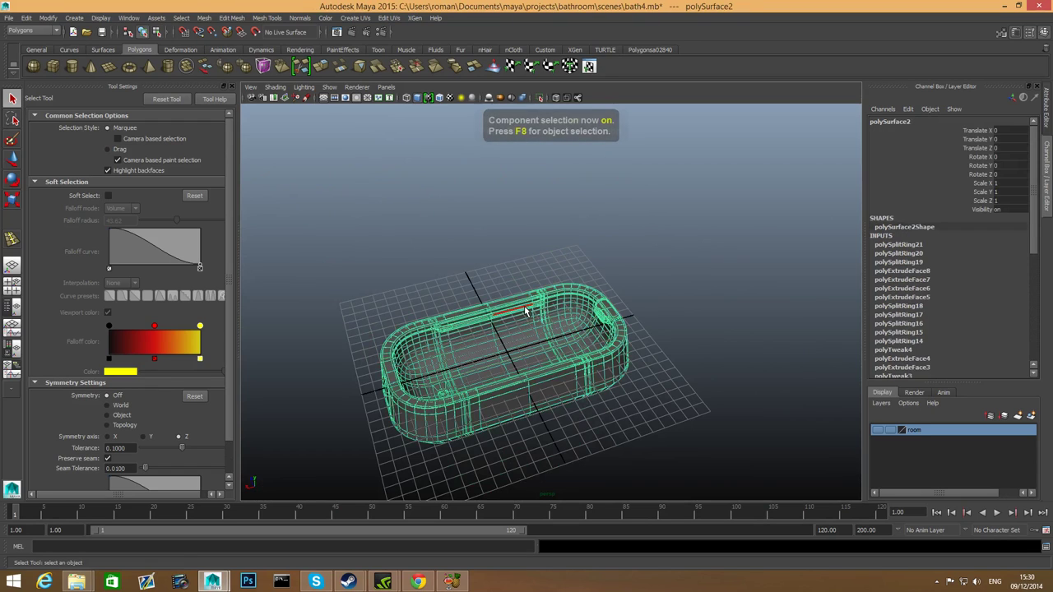
key("F8")
Deselect the bathtub and review its whole shaded form from the block end and from the long side
scroll(543, 330, "down", 4)
left_click_drag(571, 347, 520, 358, "alt")
left_click(576, 378)
scroll(575, 383, "up", 5)
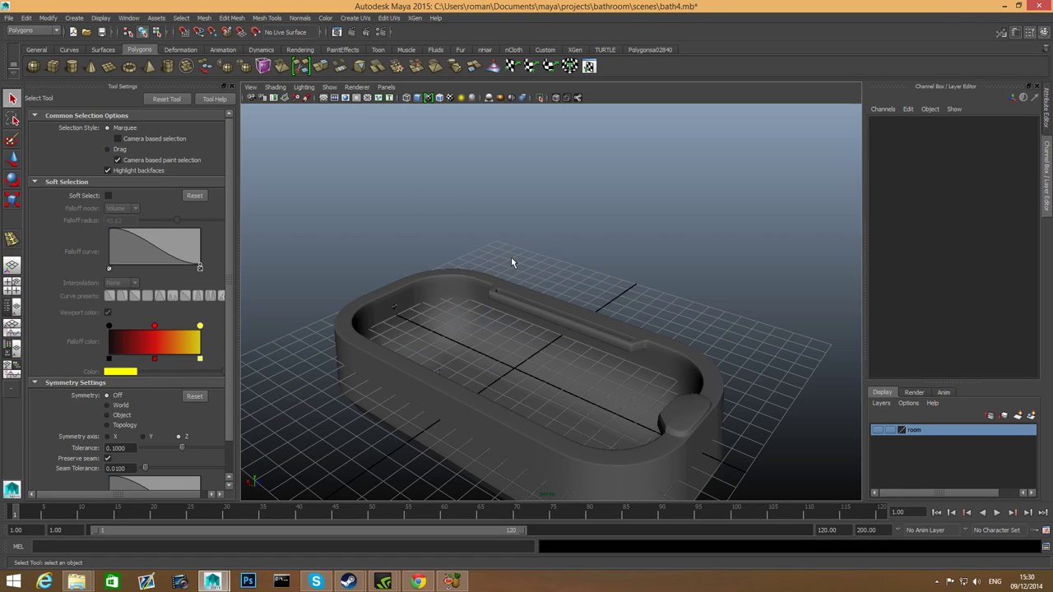
left_click_drag(661, 328, 527, 357, "alt")
middle_click_drag(527, 356, 557, 368, "alt")
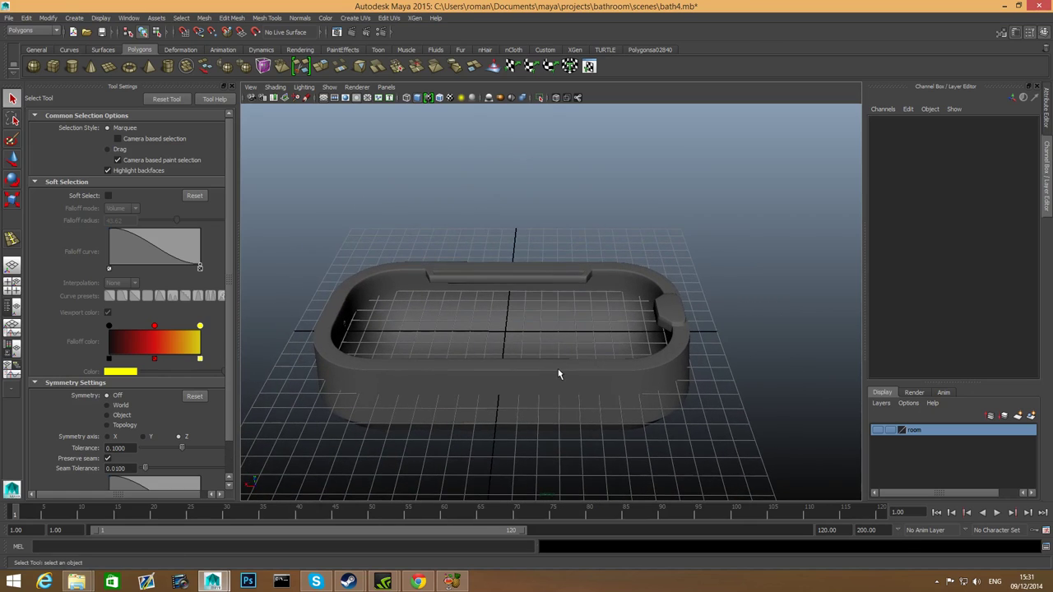